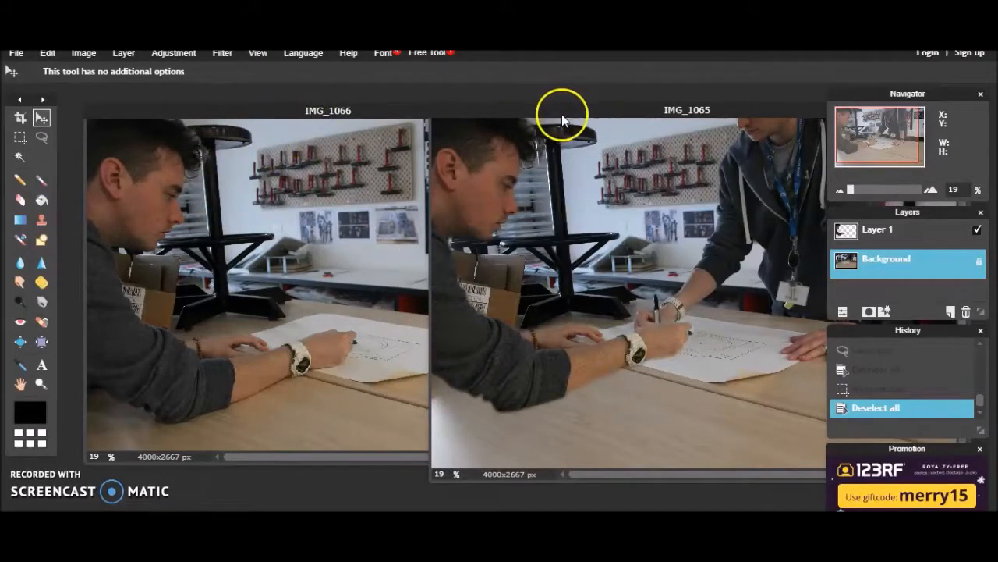
# Step: Reposition the IMG_1065 window over IMG_1066 and bring IMG_1066 forward for comparison before returning to IMG_1065
pyautogui.moveTo(583, 117); pyautogui.dragTo(541, 121)
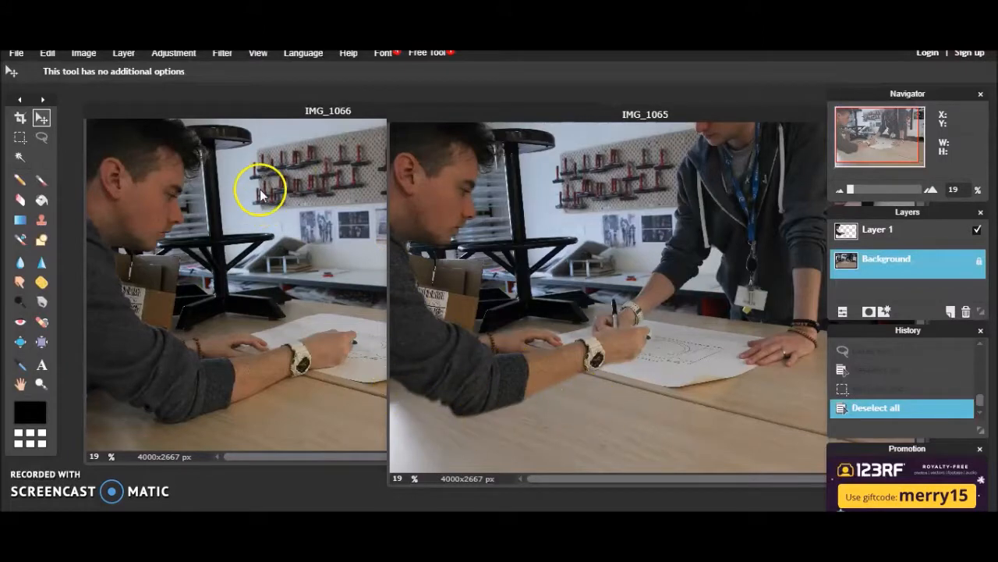
pyautogui.click(278, 120)
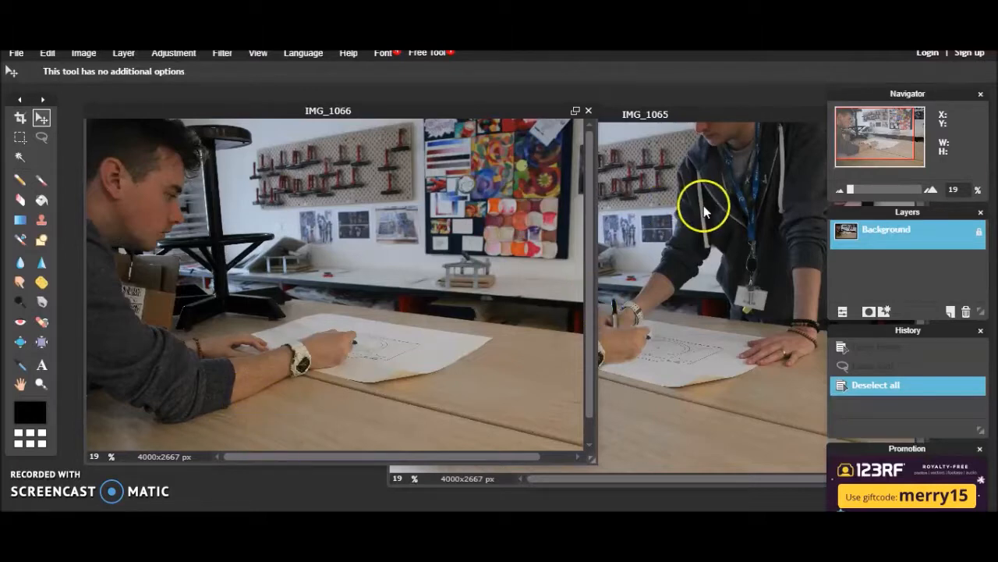
pyautogui.click(695, 115)
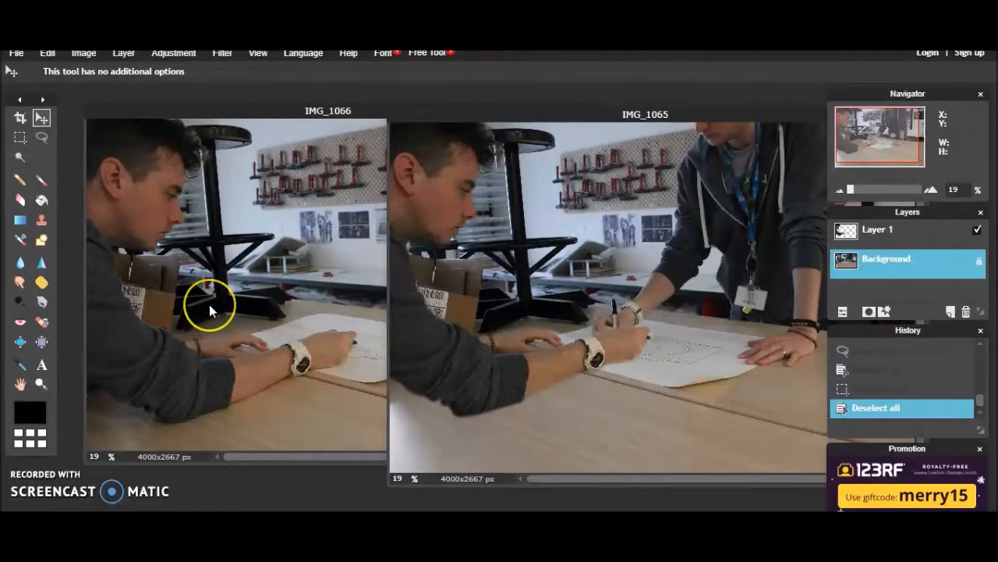
# Step: Lasso the pale tabletop area below the seated man's sleeve in IMG_1065 with feather 20, about 1119 by 821 px
pyautogui.click(39, 142)
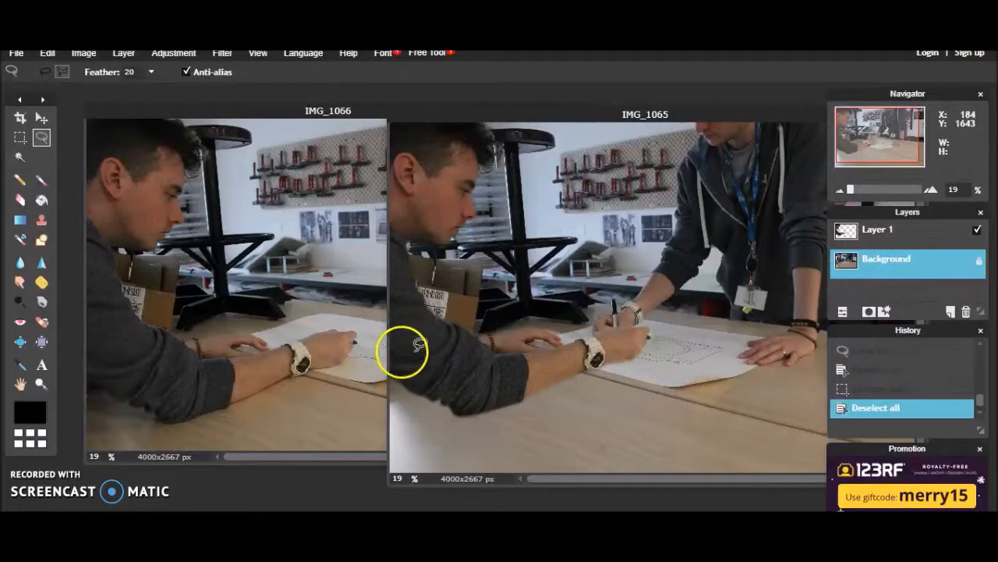
pyautogui.click(392, 364)
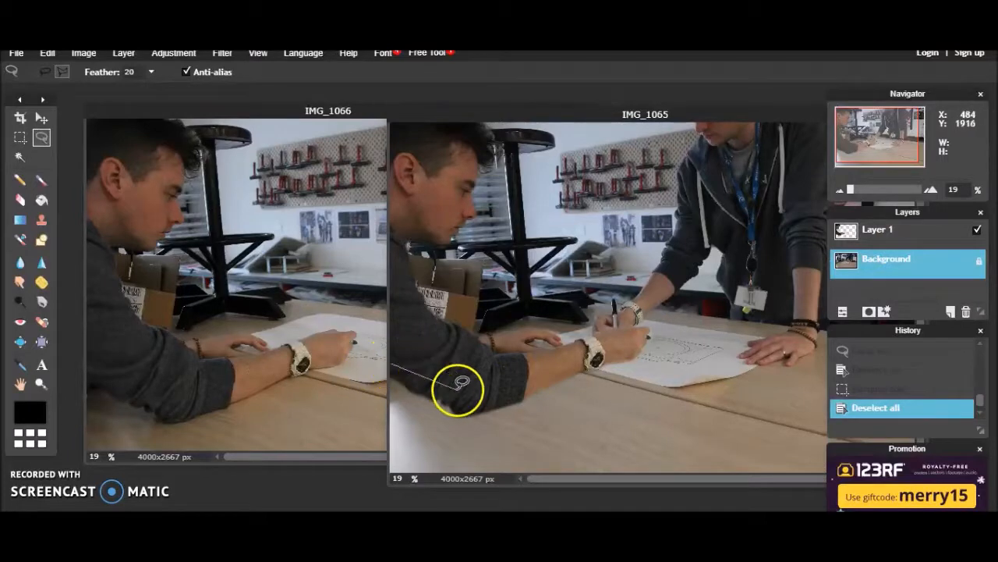
pyautogui.click(472, 406)
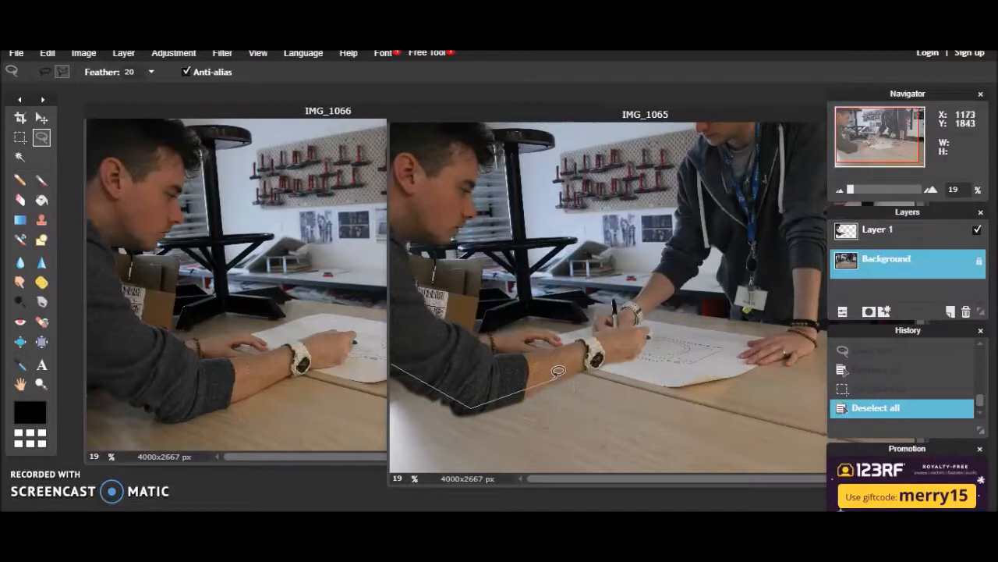
pyautogui.click(525, 394)
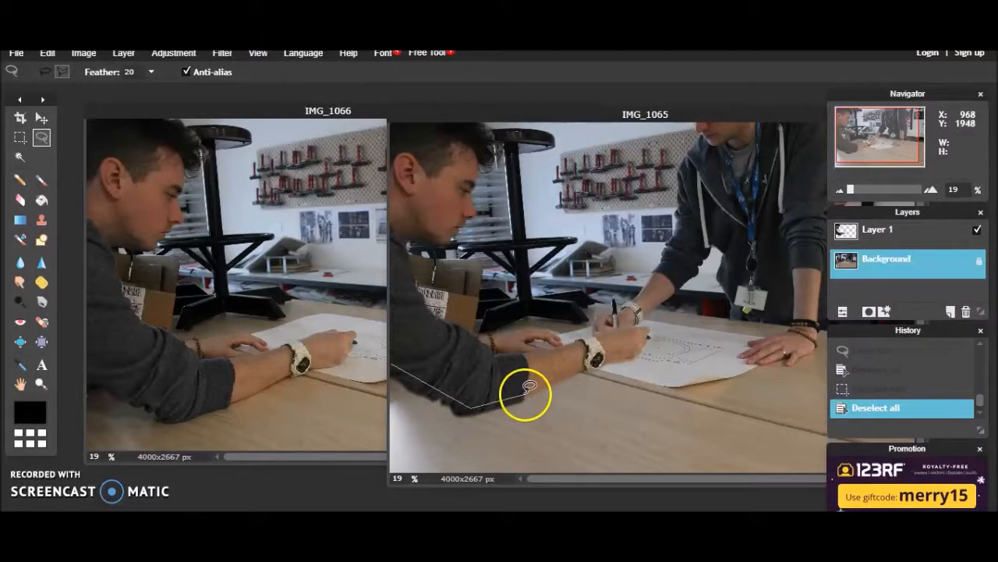
pyautogui.moveTo(528, 389); pyautogui.dragTo(542, 406)
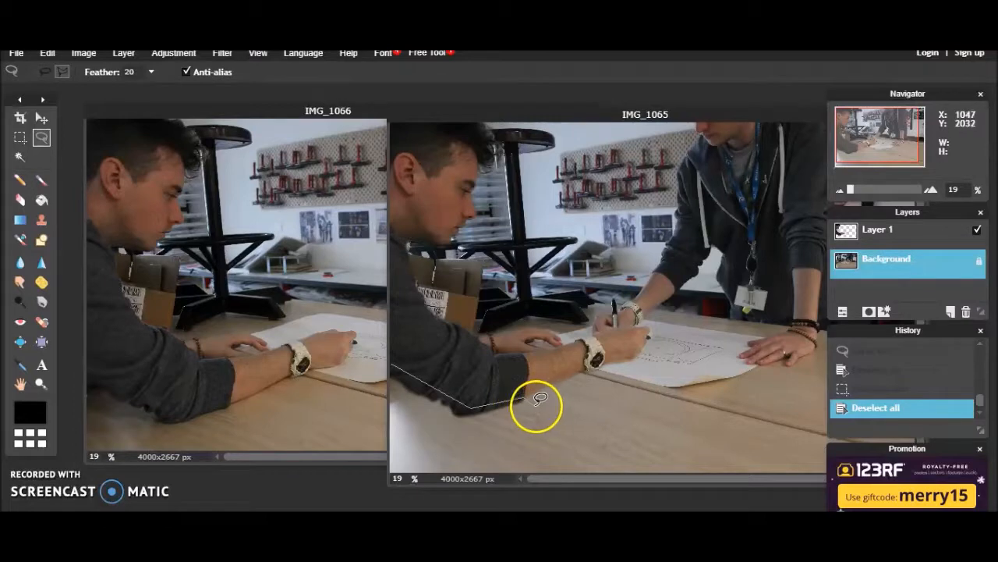
pyautogui.moveTo(545, 413)
pyautogui.mouseDown()
pyautogui.moveTo(522, 471)
pyautogui.moveTo(392, 470)
pyautogui.moveTo(396, 361)
pyautogui.mouseUp()
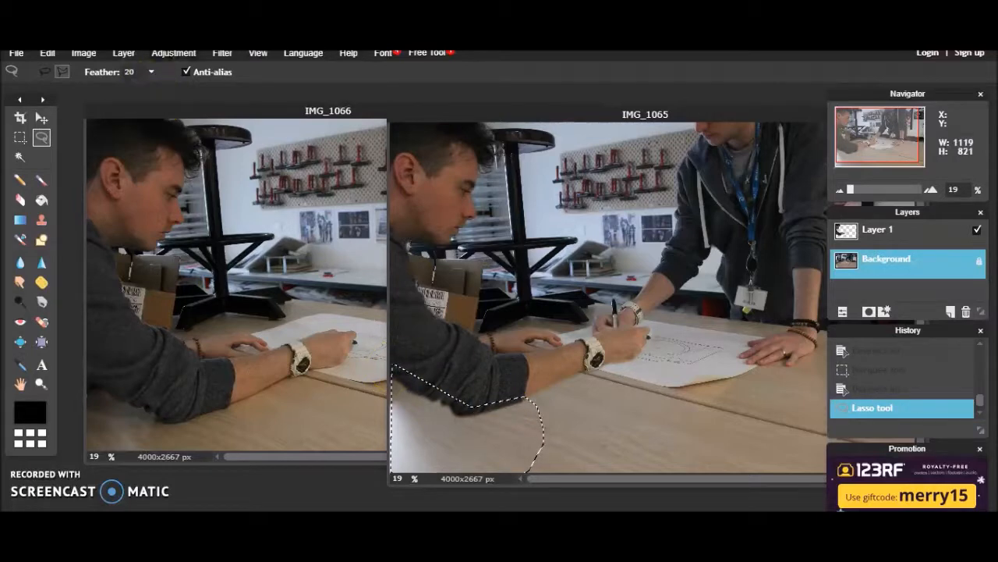
# Step: Set the selected tabletop area's brightness to -4 with Brightness & Contrast and clear the selection
pyautogui.click(184, 53)
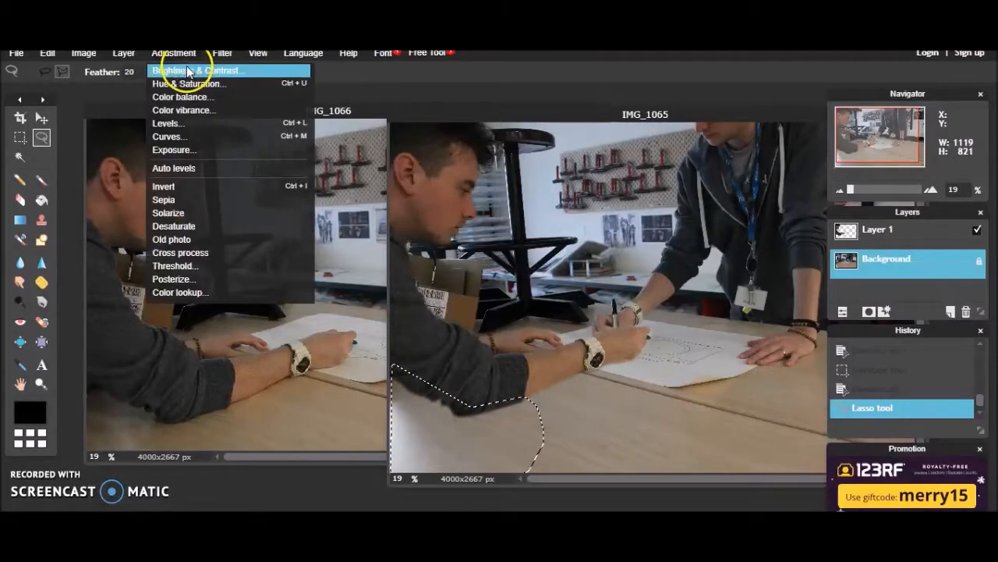
pyautogui.click(273, 67)
pyautogui.moveTo(187, 227); pyautogui.dragTo(183, 227)
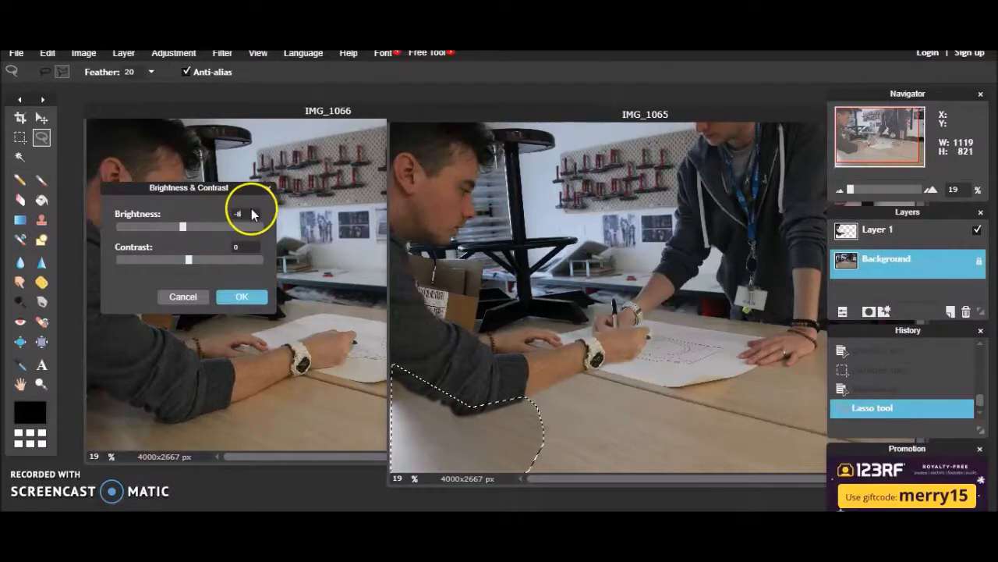
pyautogui.press('BackSpace')
pyautogui.write('4')
pyautogui.press('Return')
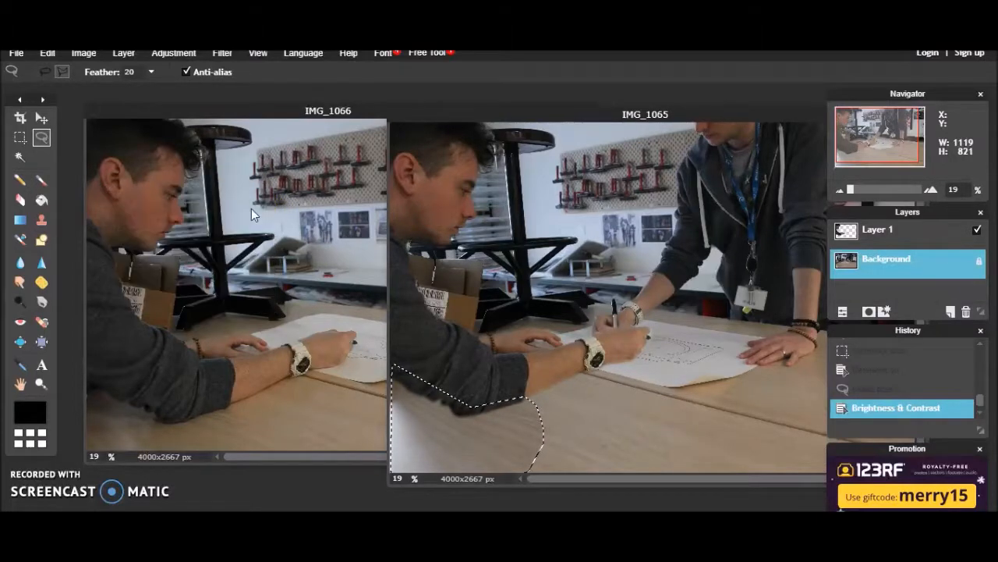
pyautogui.click(18, 141)
pyautogui.click(548, 361)
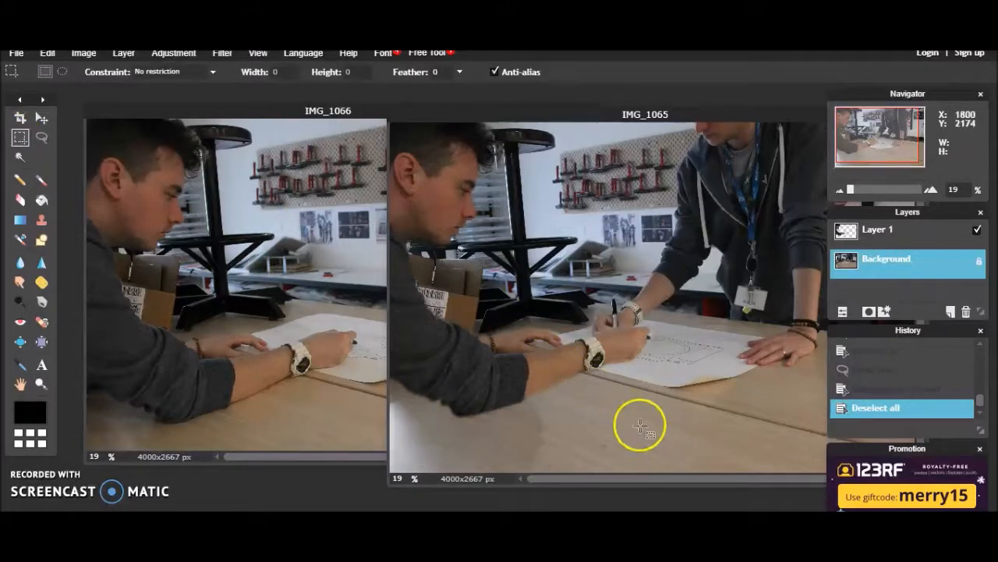
pyautogui.click(551, 406)
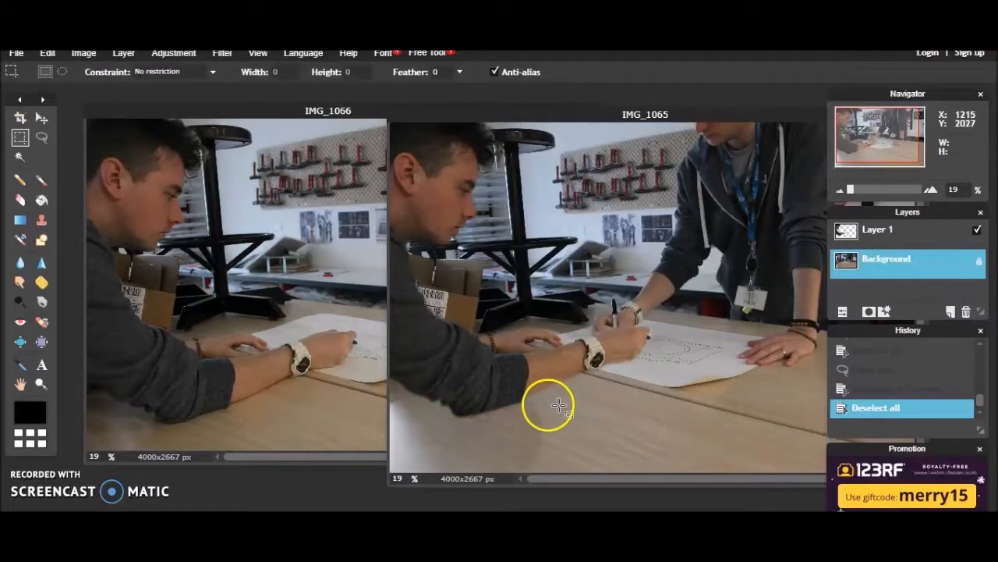
pyautogui.click(565, 383)
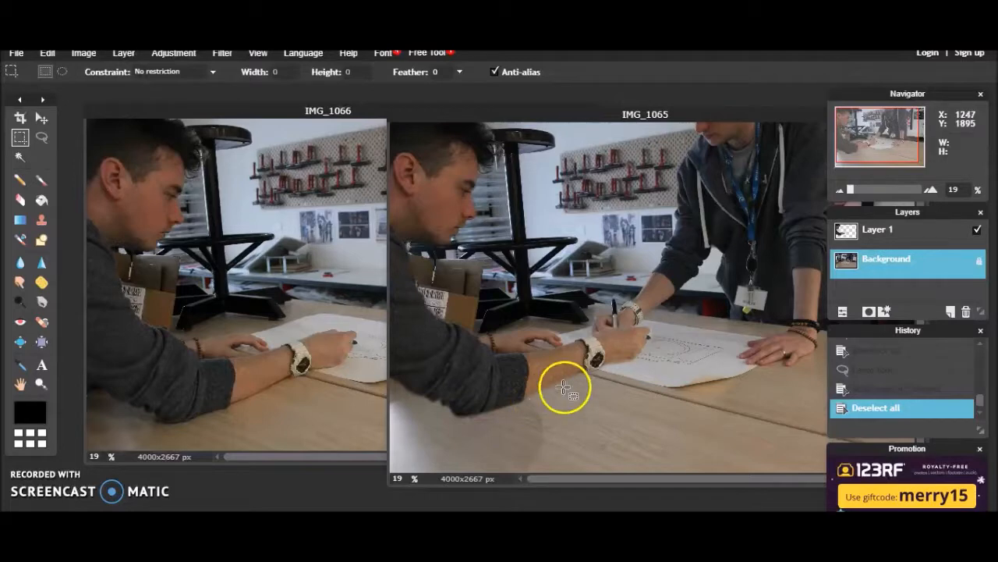
pyautogui.click(347, 404)
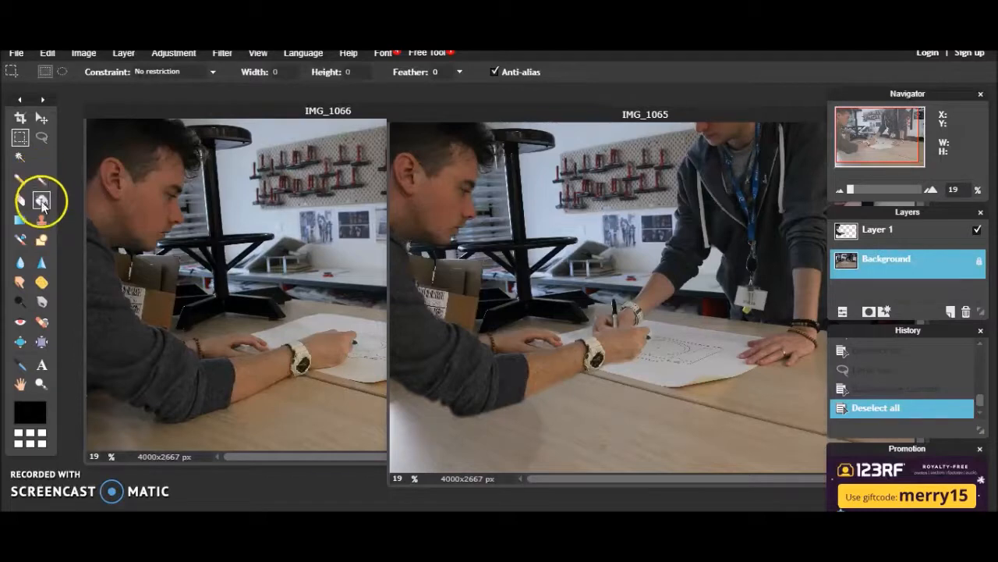
# Step: Try selecting the bright lower corner of the table with the Wand tool at tolerance 21, and deselect it
pyautogui.click(23, 157)
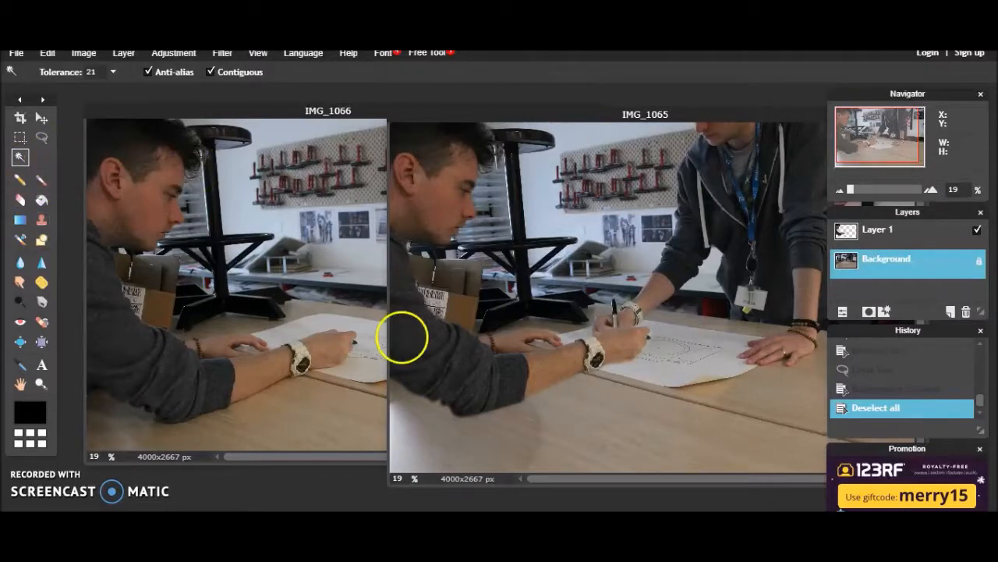
pyautogui.click(397, 438)
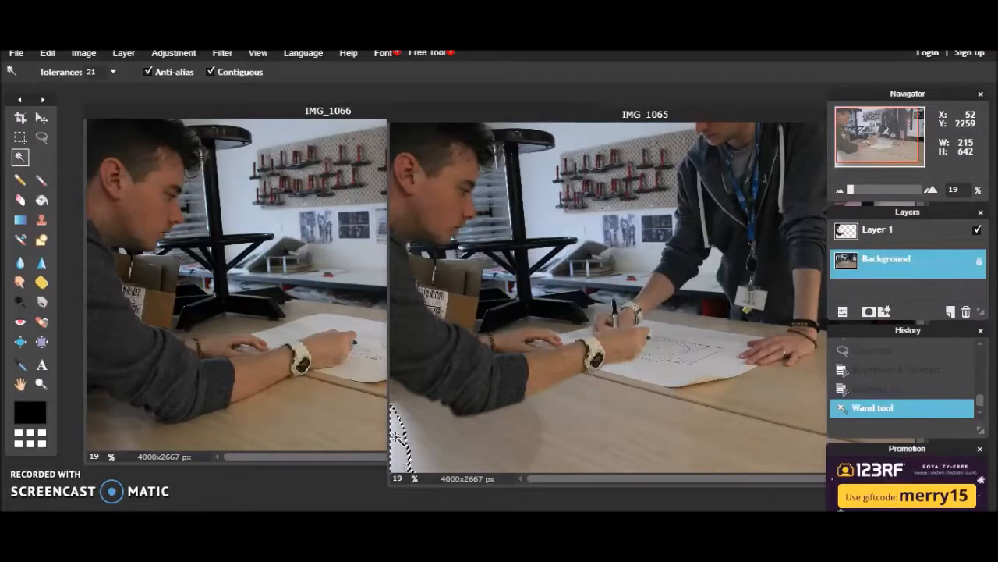
pyautogui.click(401, 407)
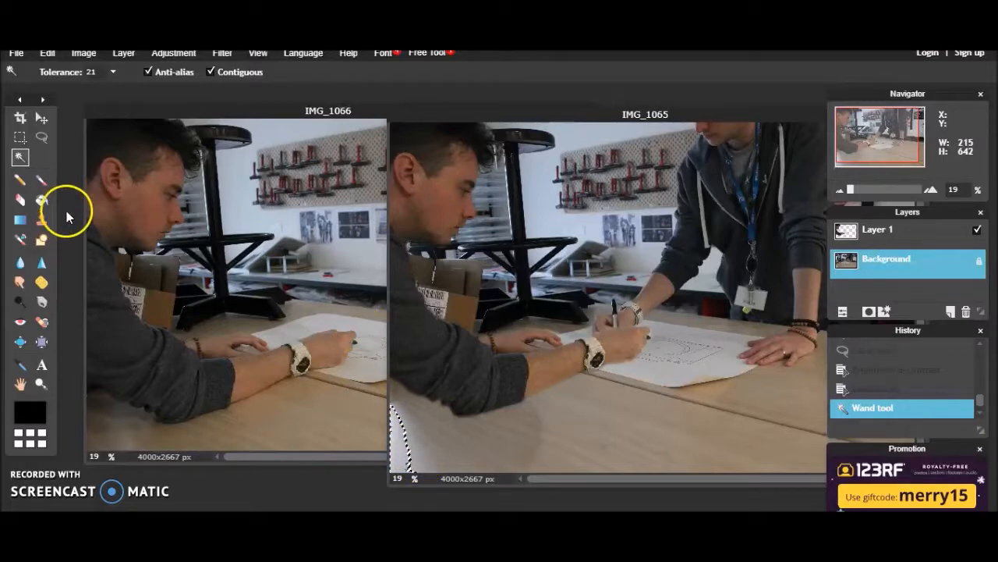
pyautogui.click(21, 138)
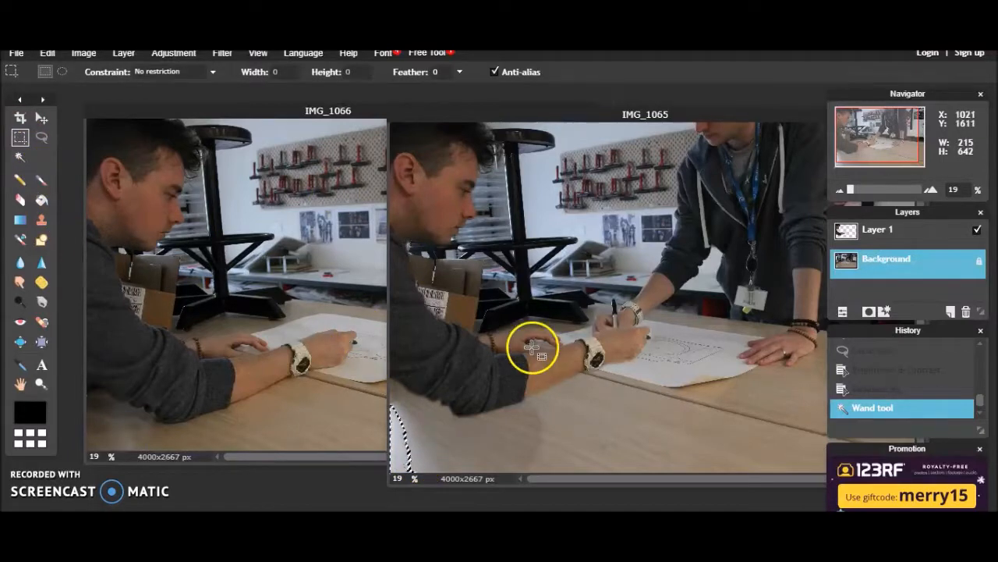
pyautogui.click(530, 346)
# Step: Select the bright lower corner of the table with the Wand tool at tolerance 54
pyautogui.click(20, 157)
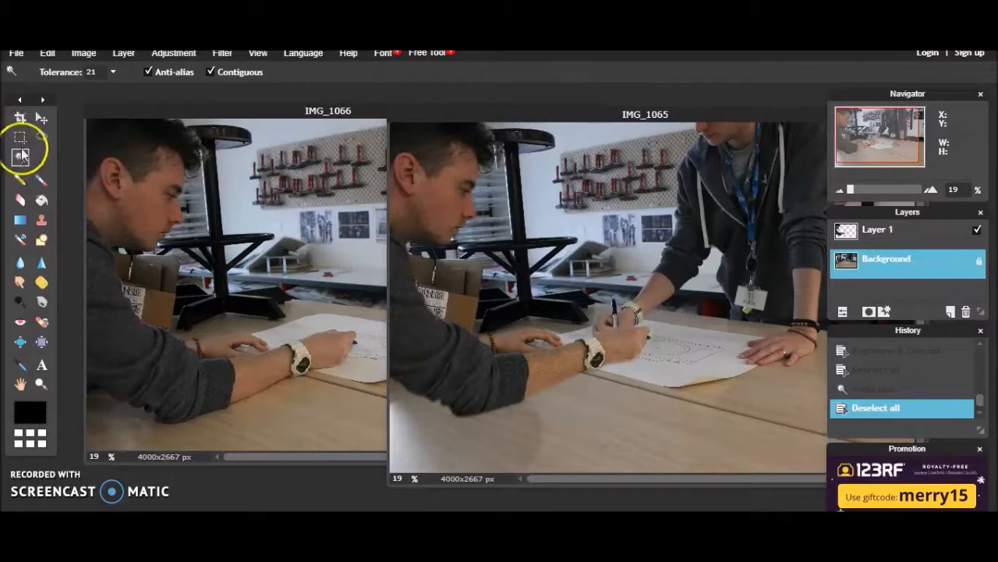
pyautogui.click(113, 69)
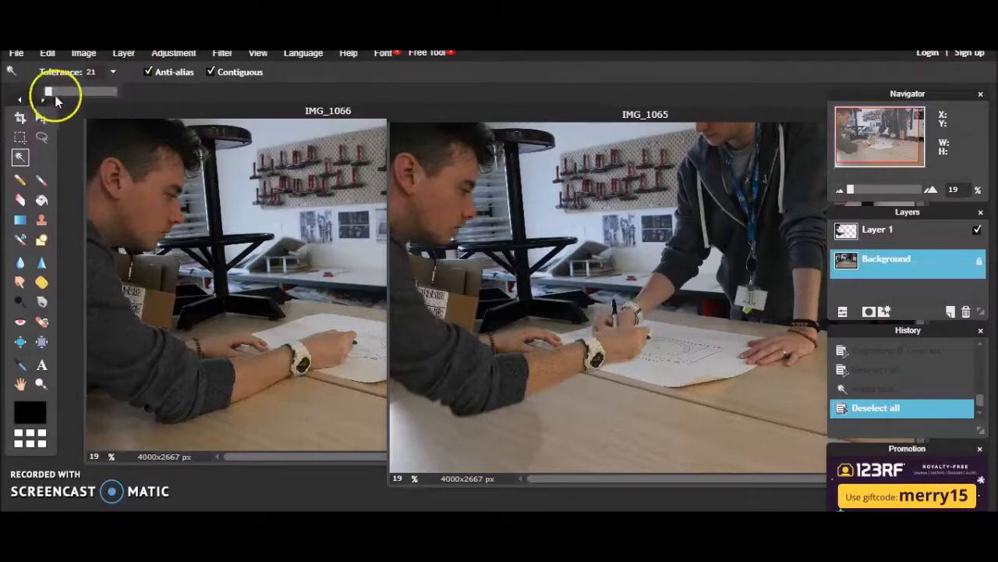
pyautogui.moveTo(55, 94); pyautogui.dragTo(58, 94)
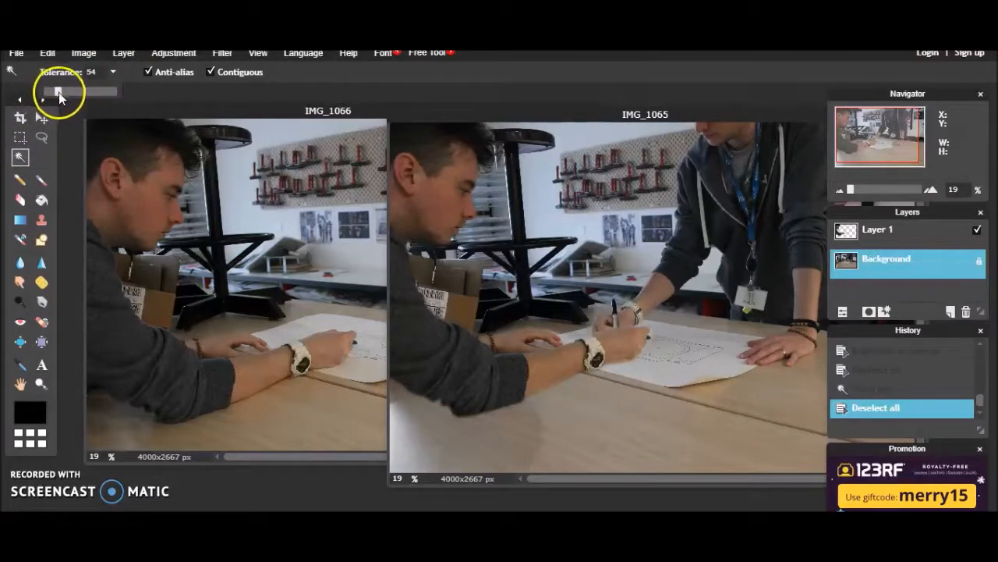
pyautogui.click(397, 433)
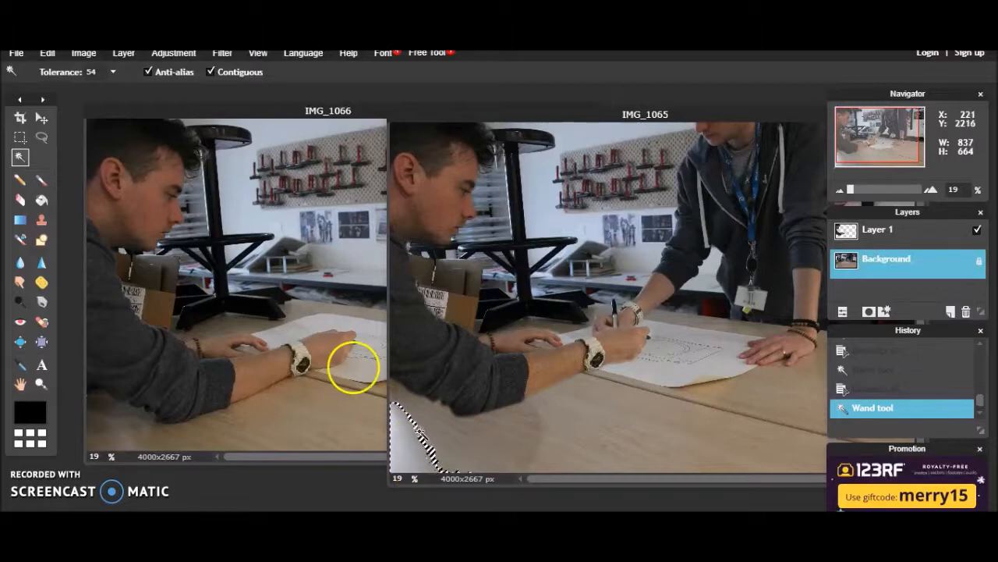
# Step: Set the brightness of the selected table corner to -9 with Brightness & Contrast
pyautogui.click(178, 53)
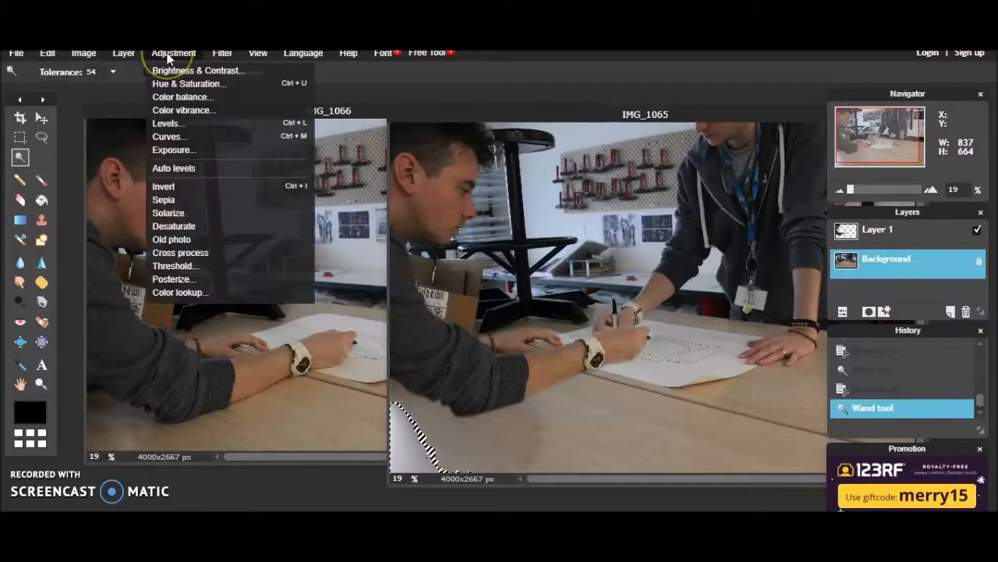
pyautogui.click(209, 72)
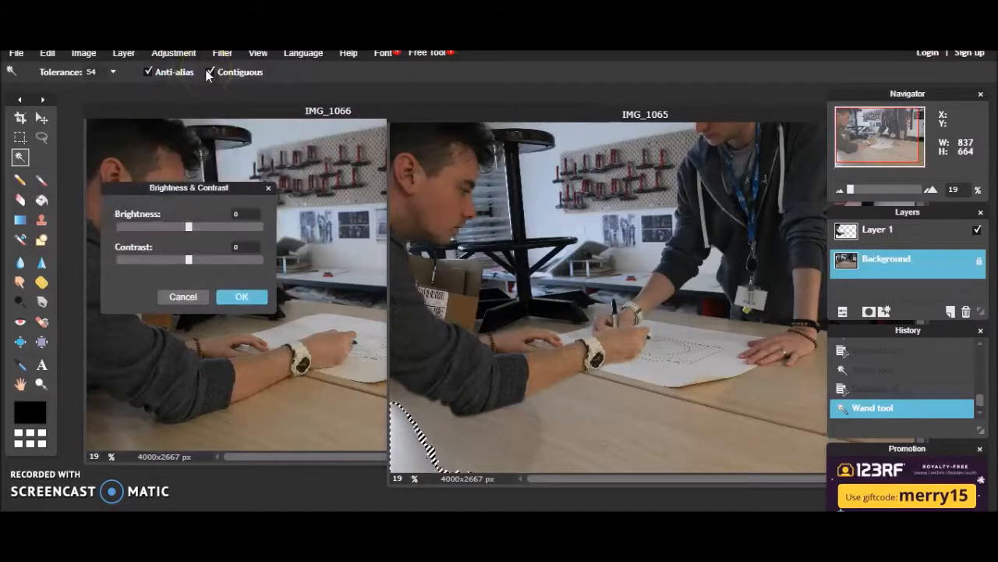
pyautogui.click(182, 226)
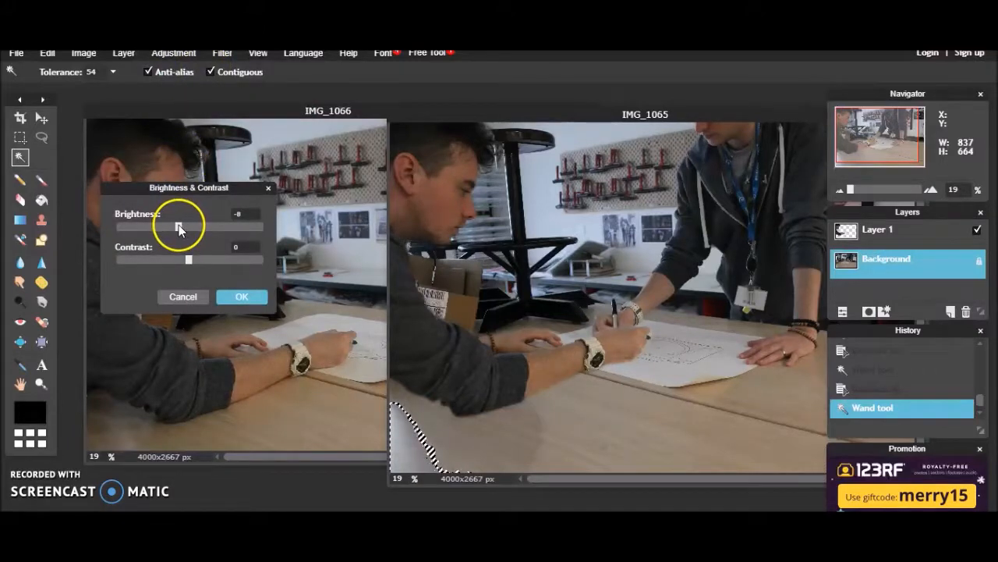
pyautogui.click(178, 225)
pyautogui.click(181, 225)
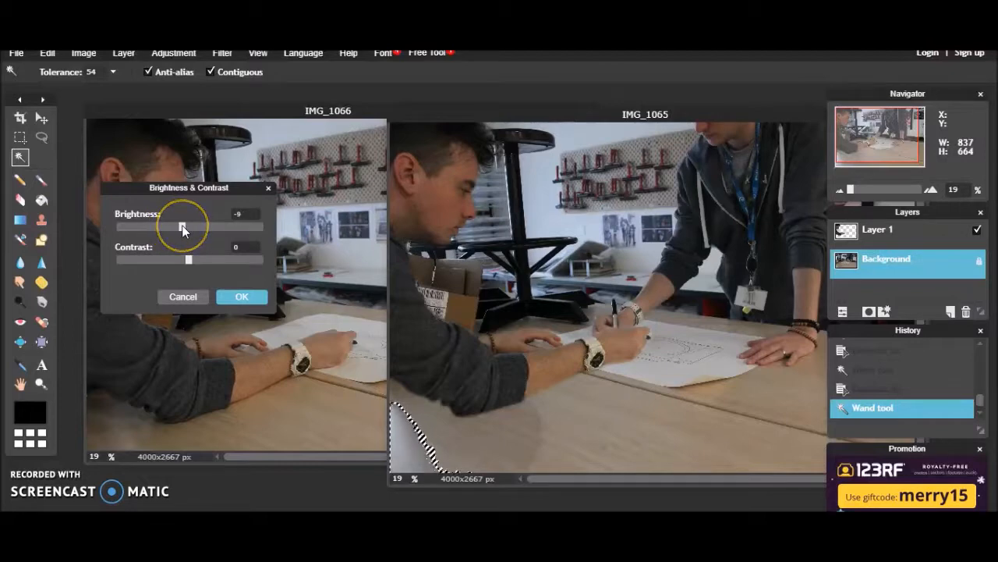
pyautogui.click(237, 296)
# Step: Adjust the selected table corner's input levels to black point 17 and midtone 1.12, and clear the selection
pyautogui.click(173, 53)
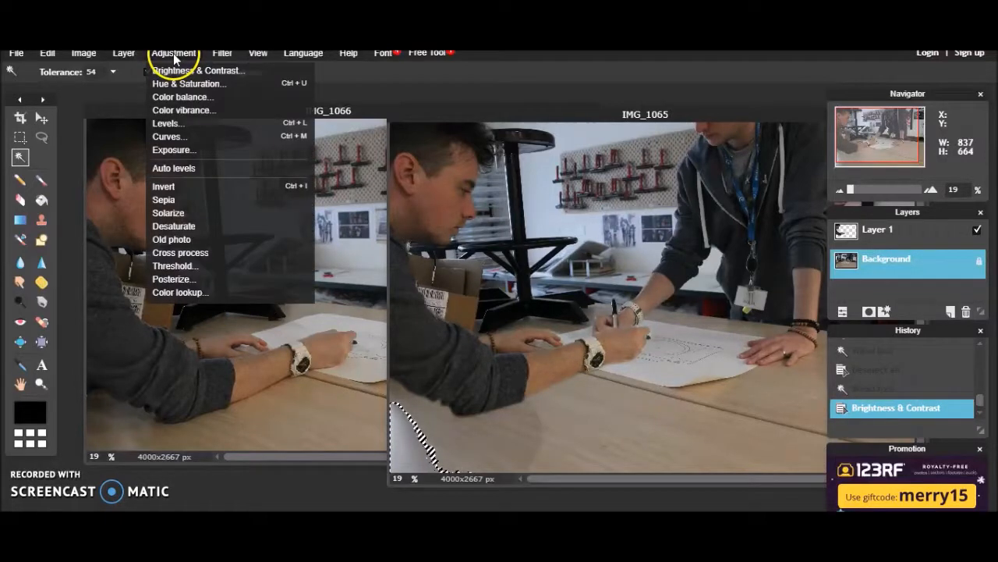
pyautogui.click(184, 123)
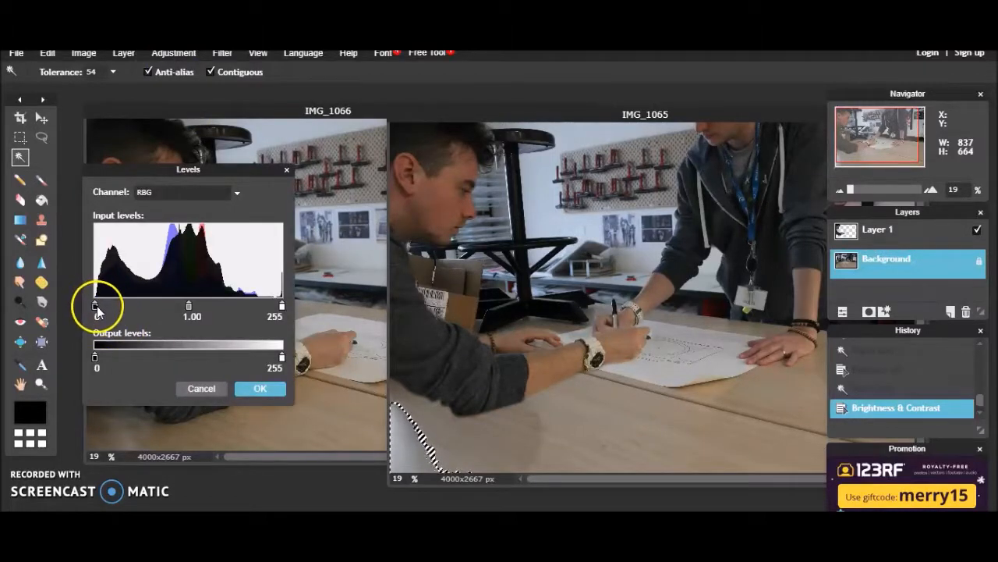
pyautogui.moveTo(97, 310); pyautogui.dragTo(100, 312)
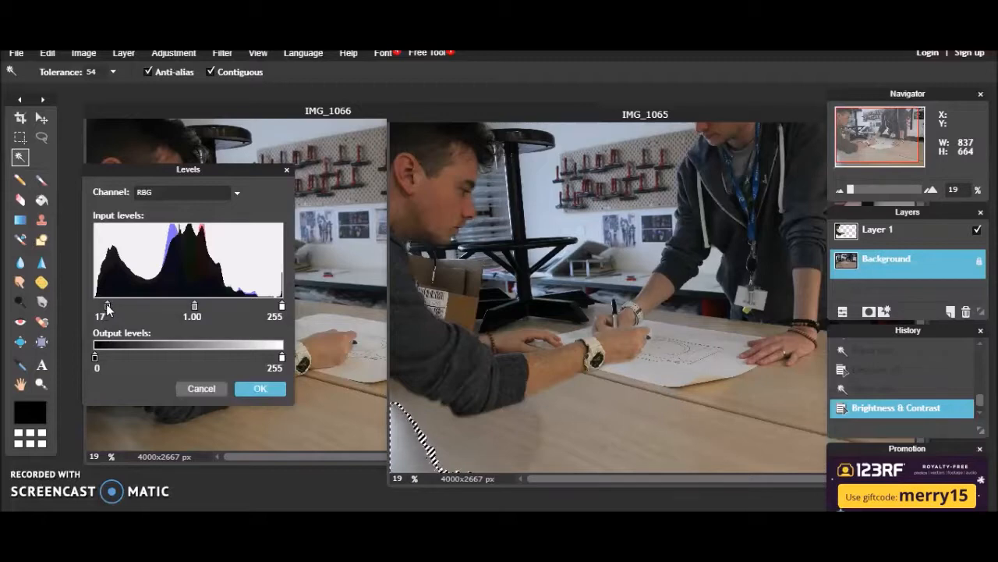
pyautogui.moveTo(196, 309); pyautogui.dragTo(200, 309)
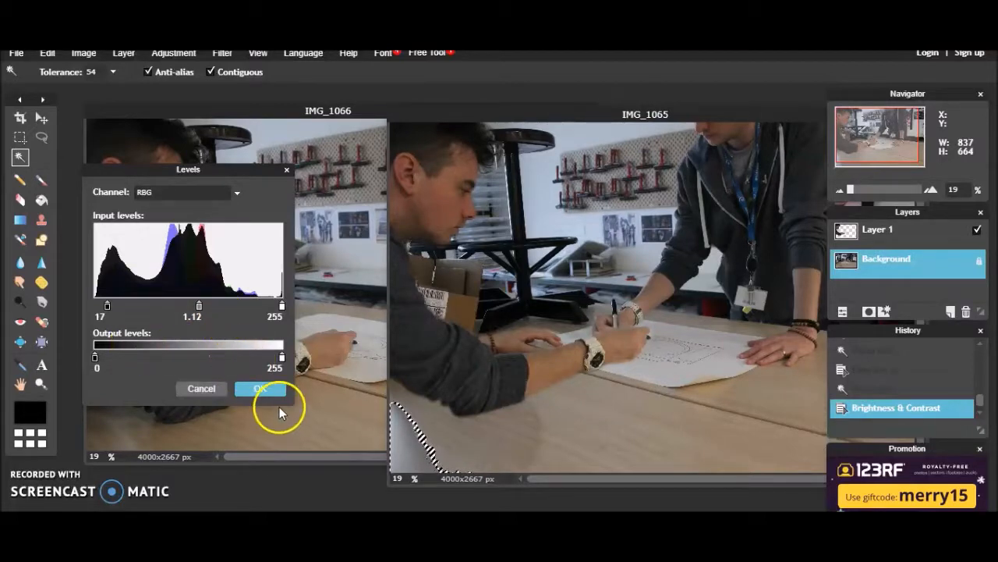
pyautogui.click(258, 388)
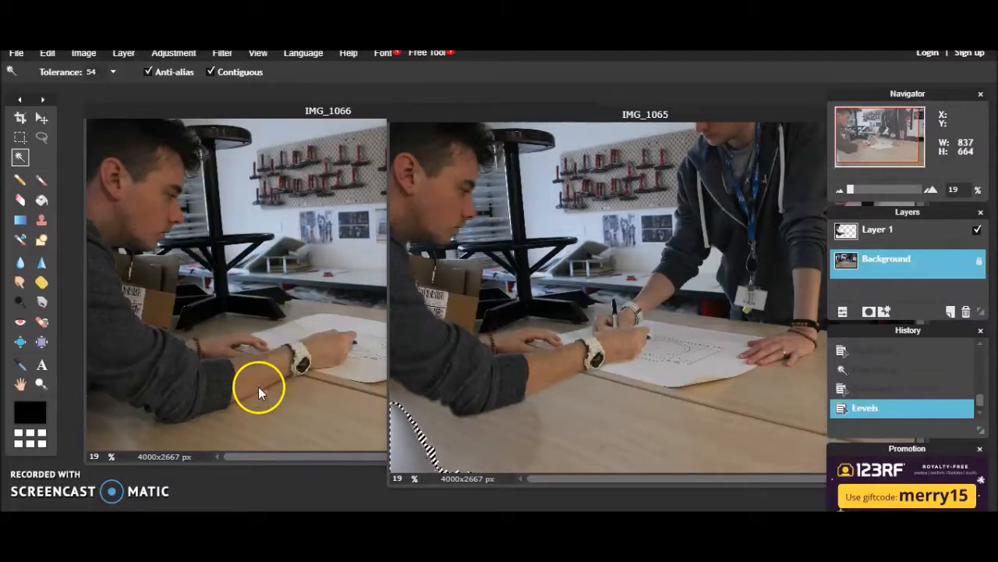
pyautogui.click(20, 137)
pyautogui.click(521, 419)
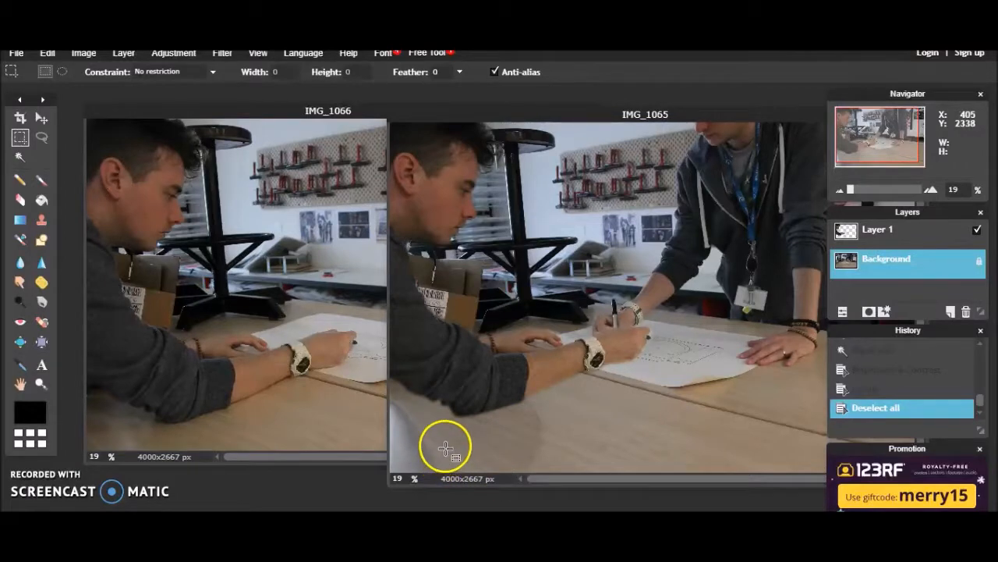
# Step: Try darkening the seated man's forearm on Layer 1 with the Burn tool, and undo the stroke
pyautogui.moveTo(405, 411); pyautogui.dragTo(51, 229)
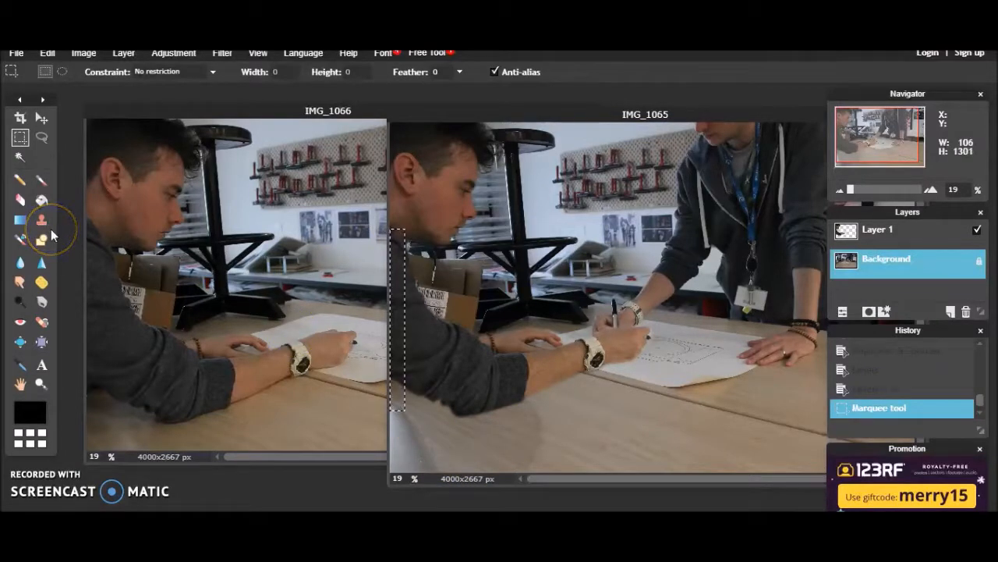
pyautogui.click(516, 412)
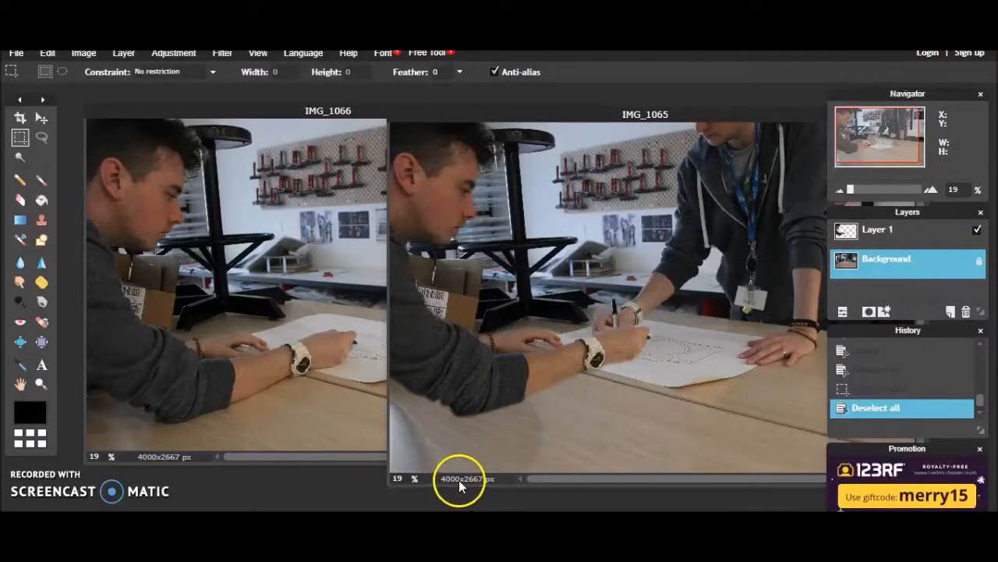
pyautogui.click(36, 300)
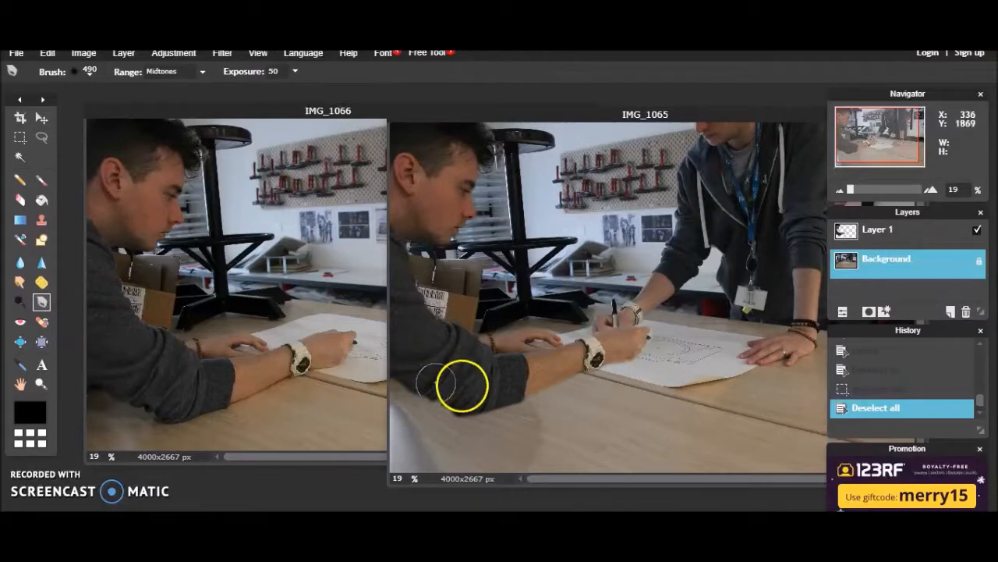
pyautogui.click(905, 231)
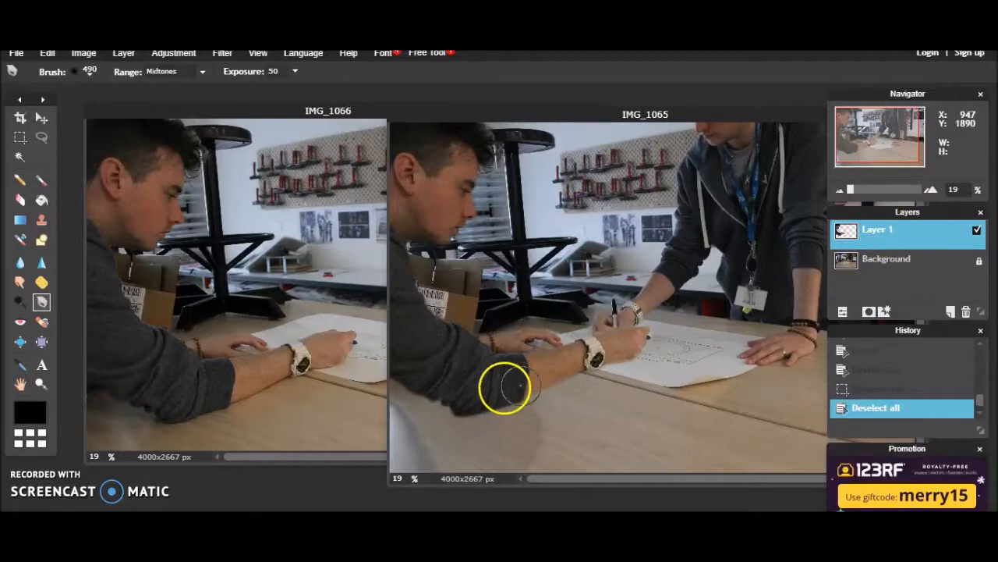
pyautogui.moveTo(560, 360)
pyautogui.mouseDown()
pyautogui.moveTo(580, 352)
pyautogui.moveTo(568, 361)
pyautogui.mouseUp()
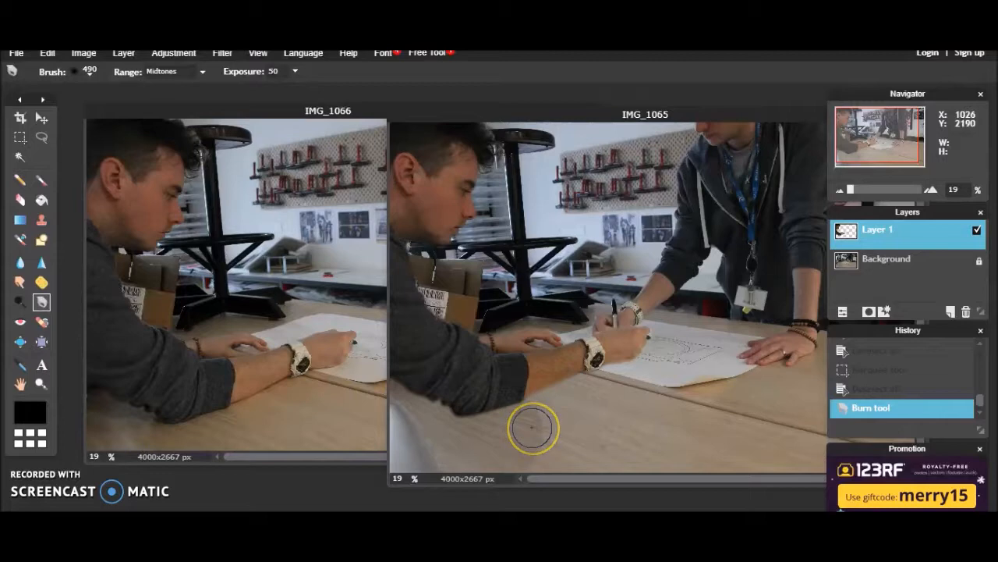
pyautogui.moveTo(573, 367)
pyautogui.mouseDown()
pyautogui.moveTo(602, 375)
pyautogui.moveTo(584, 319)
pyautogui.moveTo(581, 390)
pyautogui.moveTo(604, 386)
pyautogui.moveTo(621, 359)
pyautogui.moveTo(571, 370)
pyautogui.moveTo(585, 328)
pyautogui.moveTo(540, 349)
pyautogui.moveTo(784, 340)
pyautogui.mouseUp()
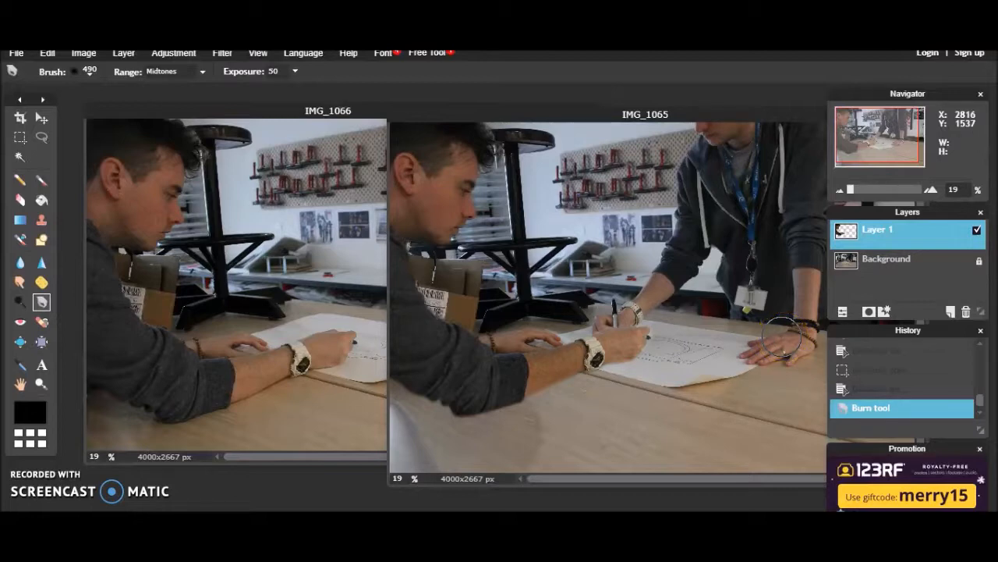
pyautogui.hotkey('ctrl', 'z')
# Step: Burn a broad shadow into the Background layer's tabletop beneath the sleeve, using a brush diameter of 789 and spacing of 118
pyautogui.click(880, 259)
pyautogui.click(448, 403)
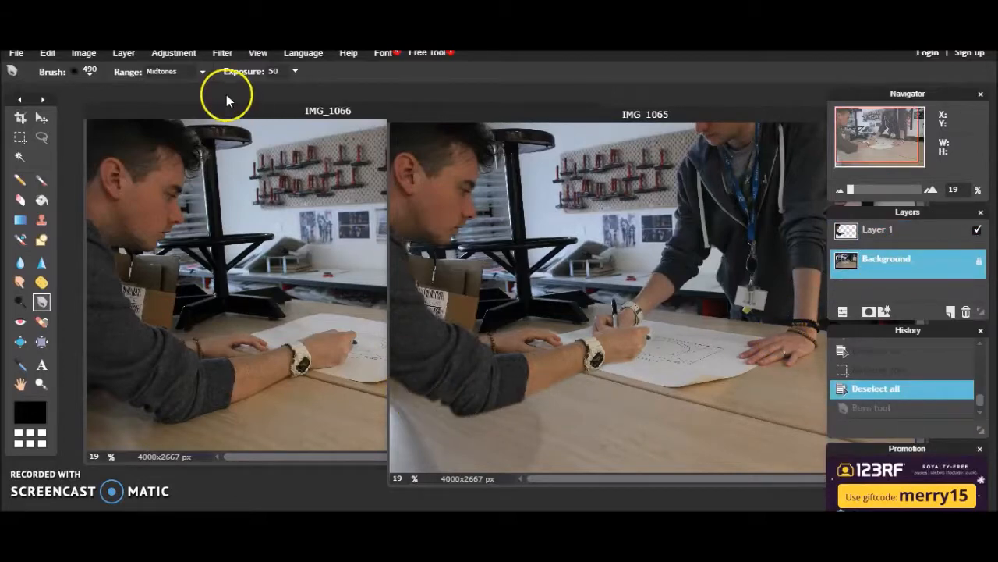
pyautogui.click(90, 71)
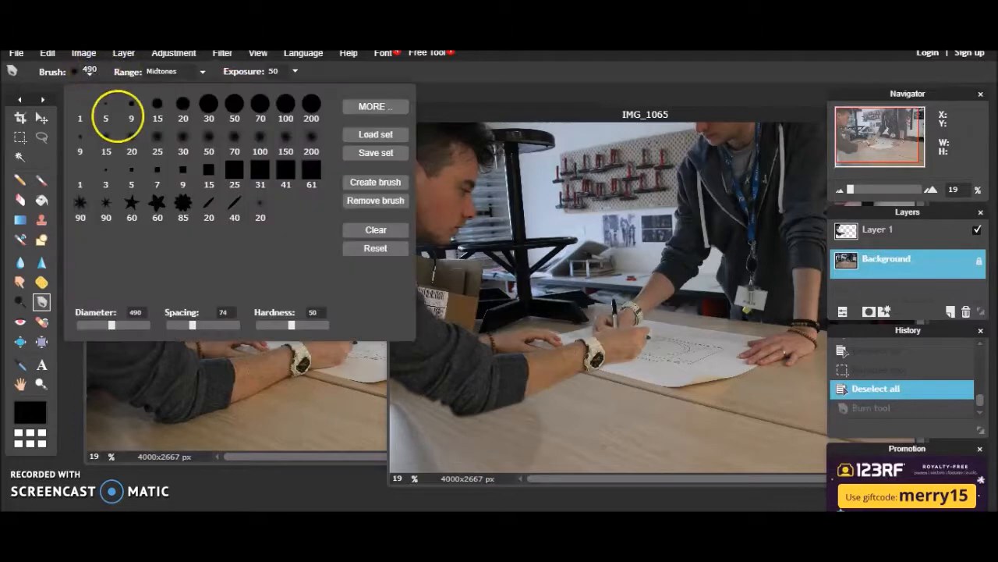
pyautogui.click(134, 322)
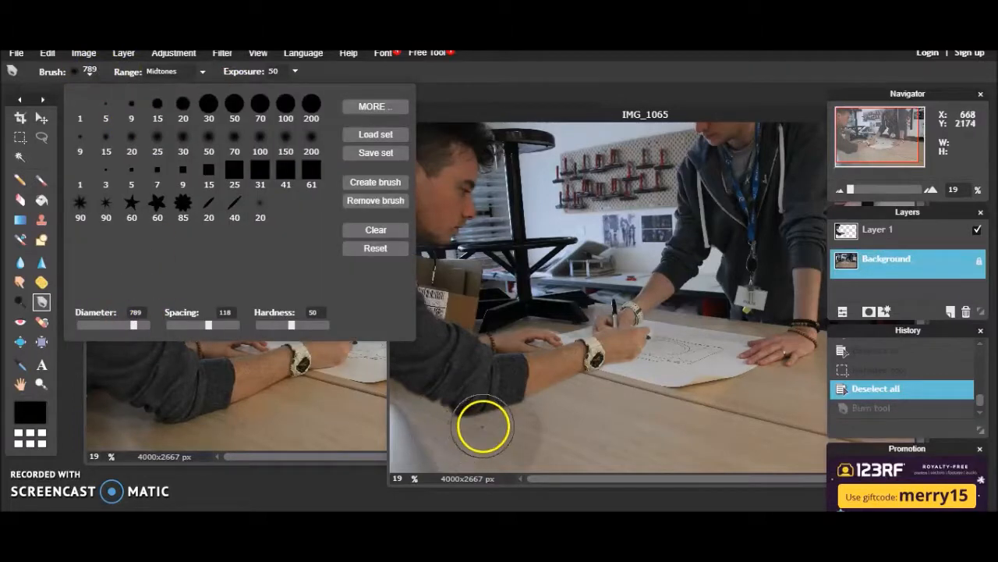
pyautogui.click(273, 475)
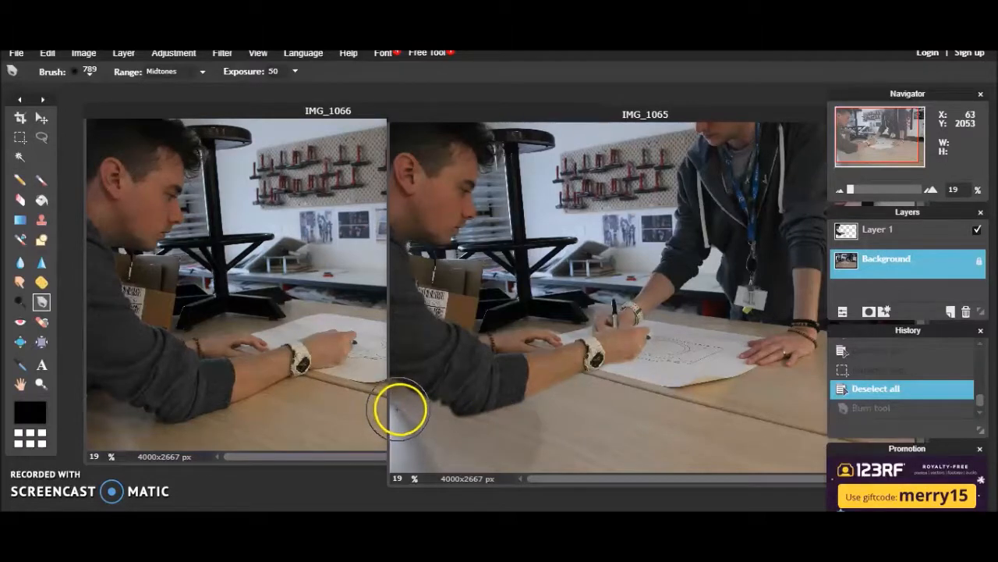
pyautogui.moveTo(457, 474)
pyautogui.mouseDown()
pyautogui.moveTo(397, 416)
pyautogui.moveTo(394, 398)
pyautogui.moveTo(465, 450)
pyautogui.mouseUp()
pyautogui.moveTo(510, 413)
pyautogui.mouseDown()
pyautogui.moveTo(494, 455)
pyautogui.moveTo(444, 453)
pyautogui.moveTo(442, 441)
pyautogui.moveTo(458, 433)
pyautogui.moveTo(398, 393)
pyautogui.mouseUp()
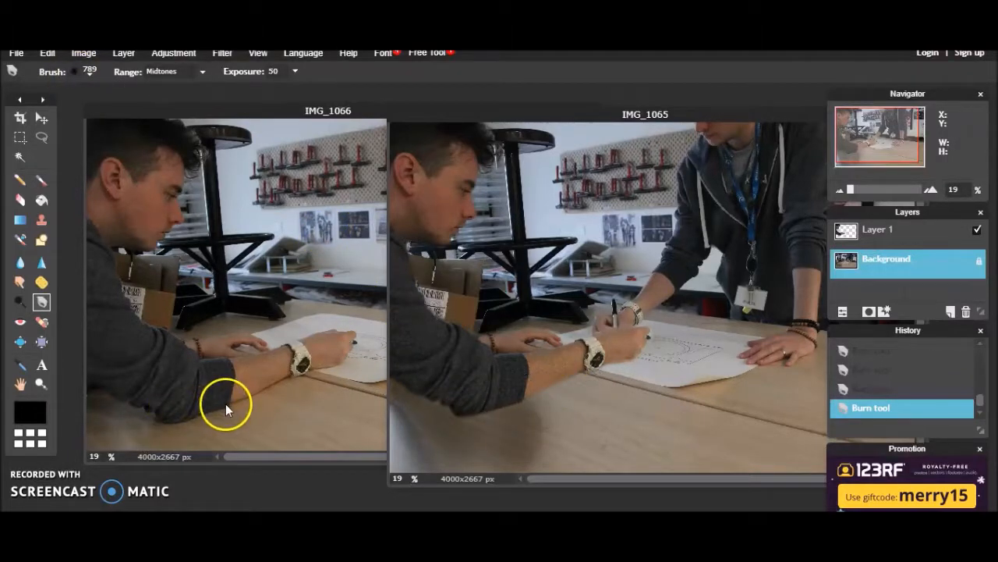
# Step: Burn a narrow contact shadow on the table along the forearm's underside, using a brush diameter of 71 and spacing of 11
pyautogui.click(87, 74)
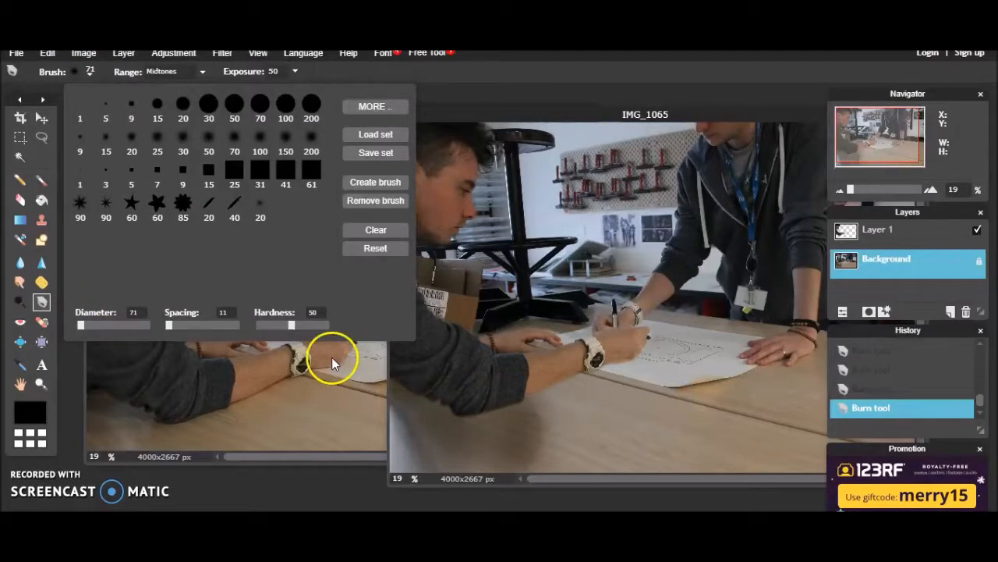
pyautogui.click(89, 75)
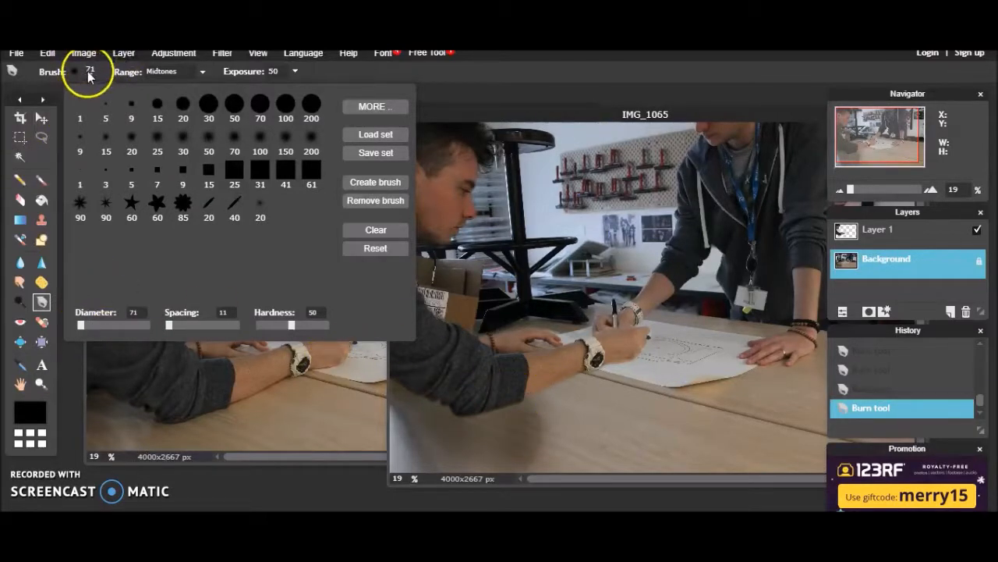
pyautogui.click(472, 69)
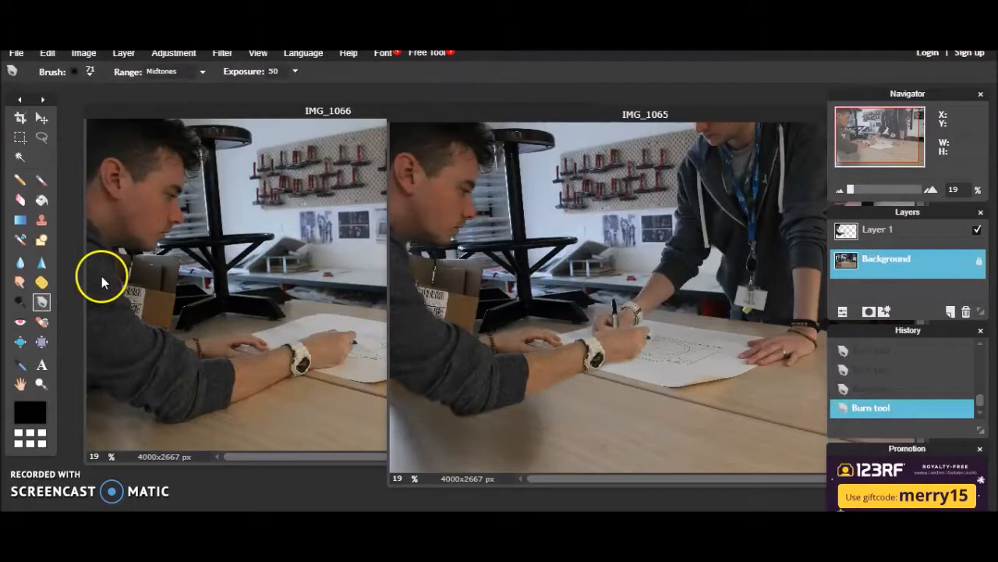
pyautogui.click(42, 382)
pyautogui.click(549, 390)
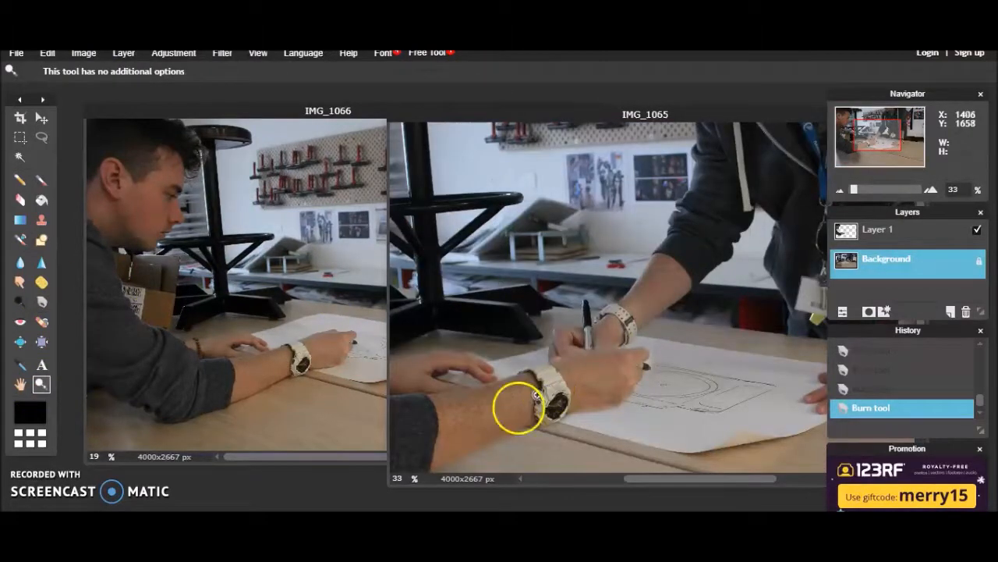
pyautogui.moveTo(612, 475); pyautogui.dragTo(575, 481)
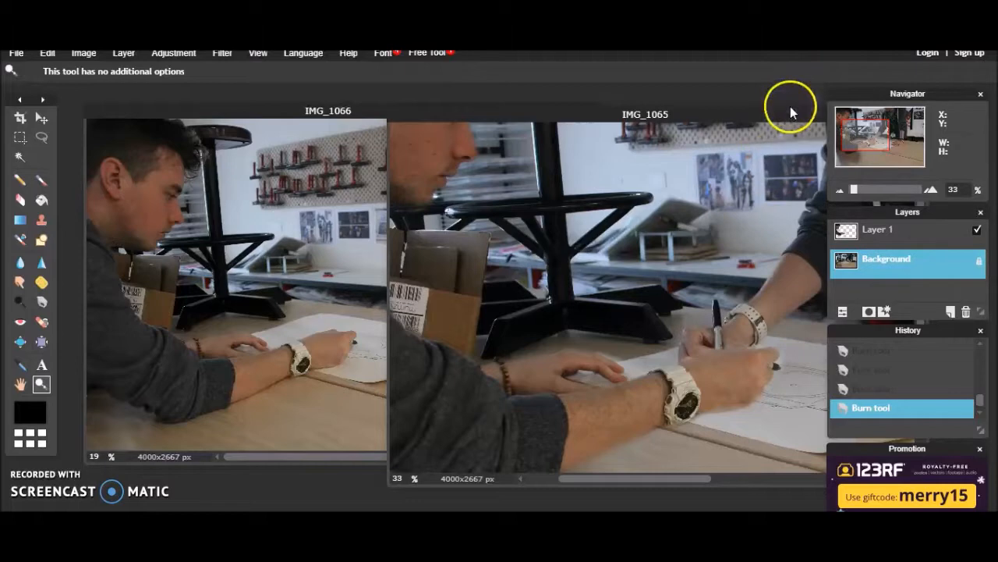
pyautogui.moveTo(790, 106); pyautogui.dragTo(581, 112)
pyautogui.scroll(-3, 711, 245)
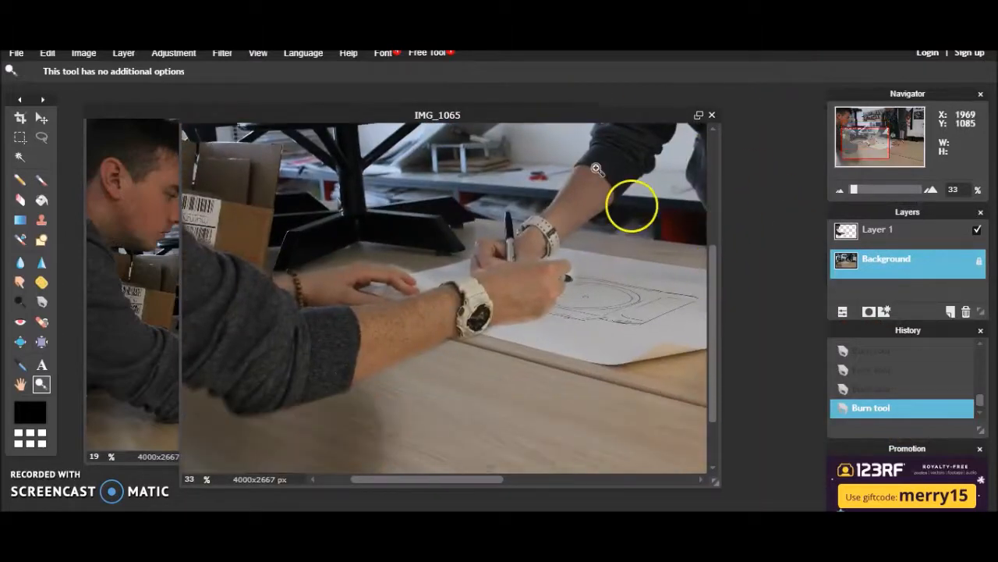
pyautogui.moveTo(482, 117); pyautogui.dragTo(743, 112)
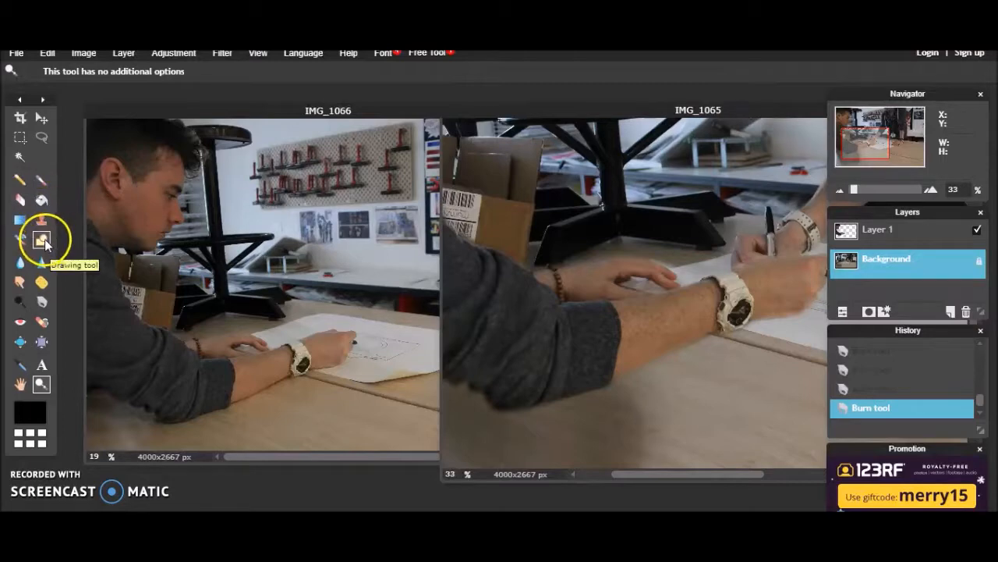
pyautogui.click(43, 302)
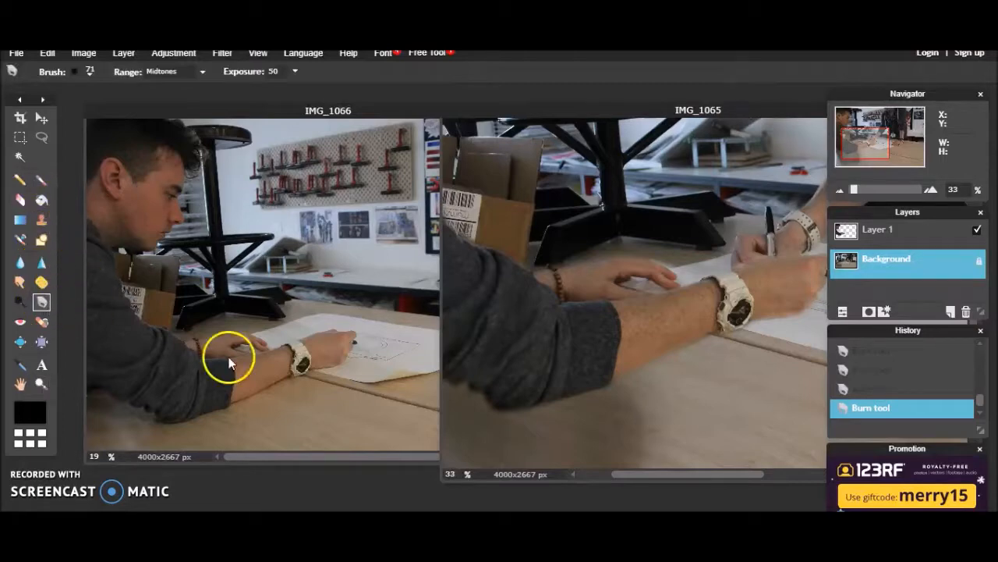
pyautogui.moveTo(691, 323)
pyautogui.mouseDown()
pyautogui.moveTo(697, 339)
pyautogui.moveTo(714, 333)
pyautogui.mouseUp()
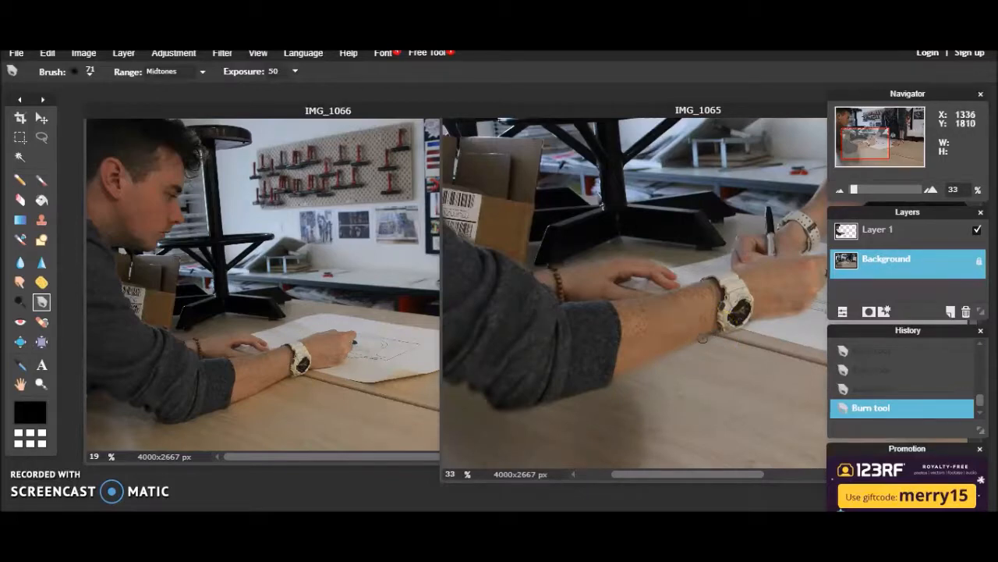
pyautogui.moveTo(676, 354)
pyautogui.mouseDown()
pyautogui.moveTo(590, 388)
pyautogui.moveTo(742, 312)
pyautogui.moveTo(751, 319)
pyautogui.moveTo(726, 321)
pyautogui.moveTo(600, 385)
pyautogui.moveTo(741, 324)
pyautogui.mouseUp()
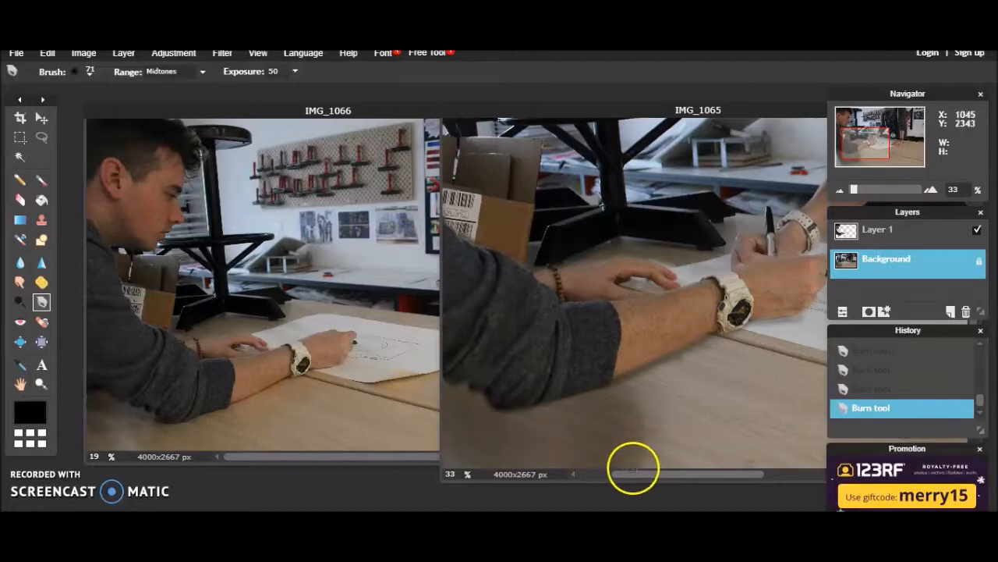
# Step: Burn the table edge beneath the elbow and upper sleeve with brush diameter 320, spacing 50 and hardness 57
pyautogui.moveTo(632, 473); pyautogui.dragTo(537, 472)
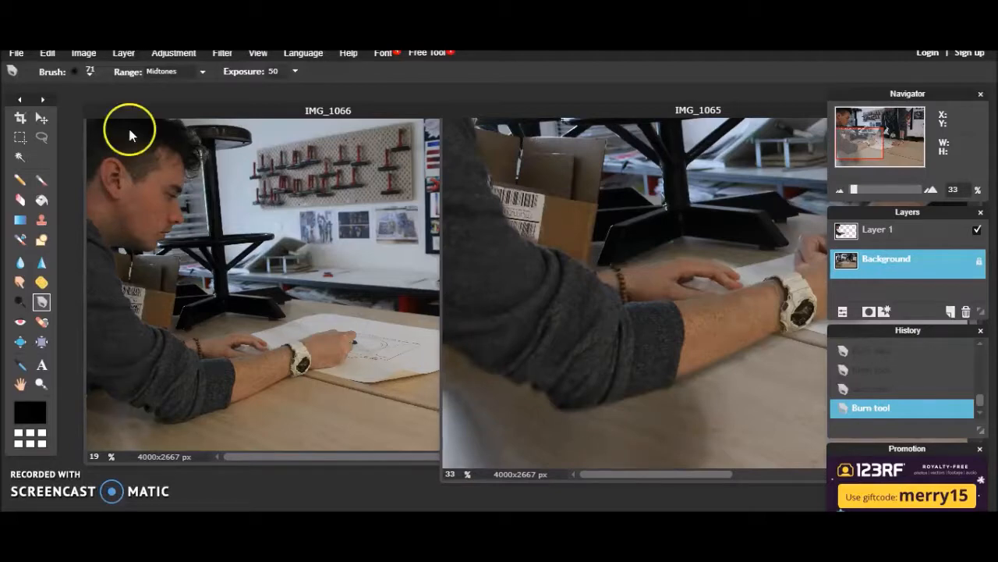
pyautogui.click(72, 72)
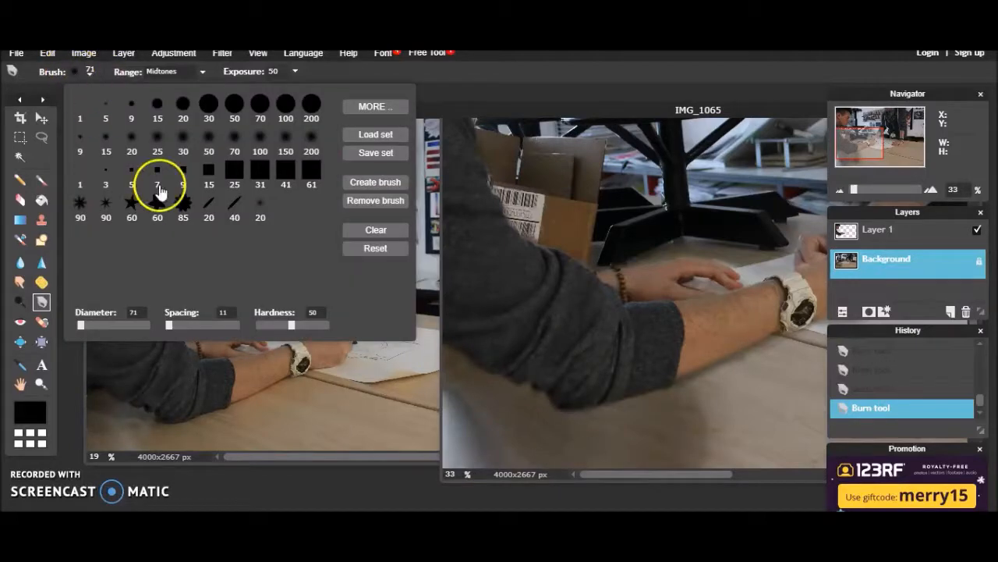
pyautogui.click(99, 325)
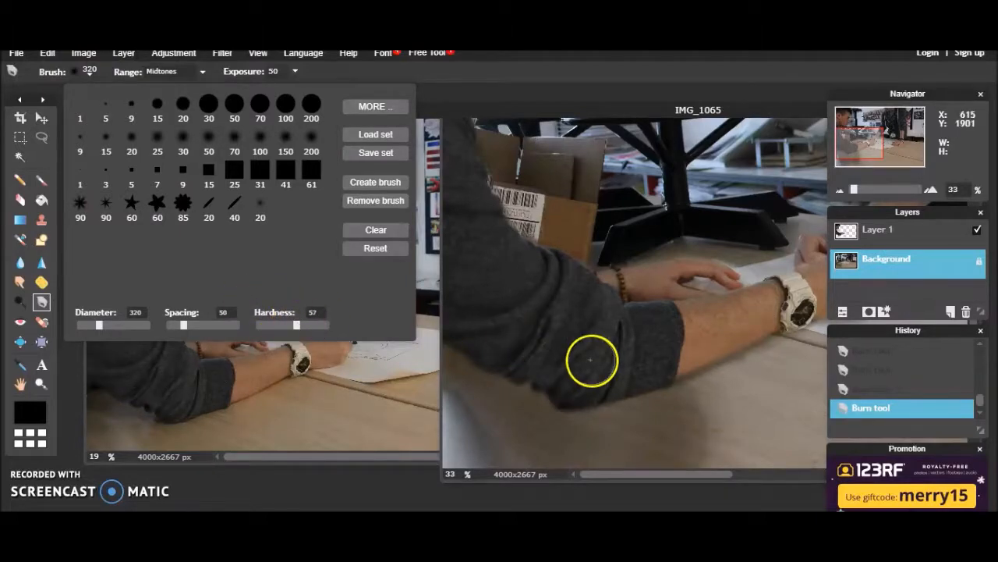
pyautogui.click(500, 393)
pyautogui.moveTo(496, 392)
pyautogui.mouseDown()
pyautogui.moveTo(441, 380)
pyautogui.moveTo(542, 392)
pyautogui.moveTo(444, 366)
pyautogui.moveTo(597, 415)
pyautogui.moveTo(445, 363)
pyautogui.mouseUp()
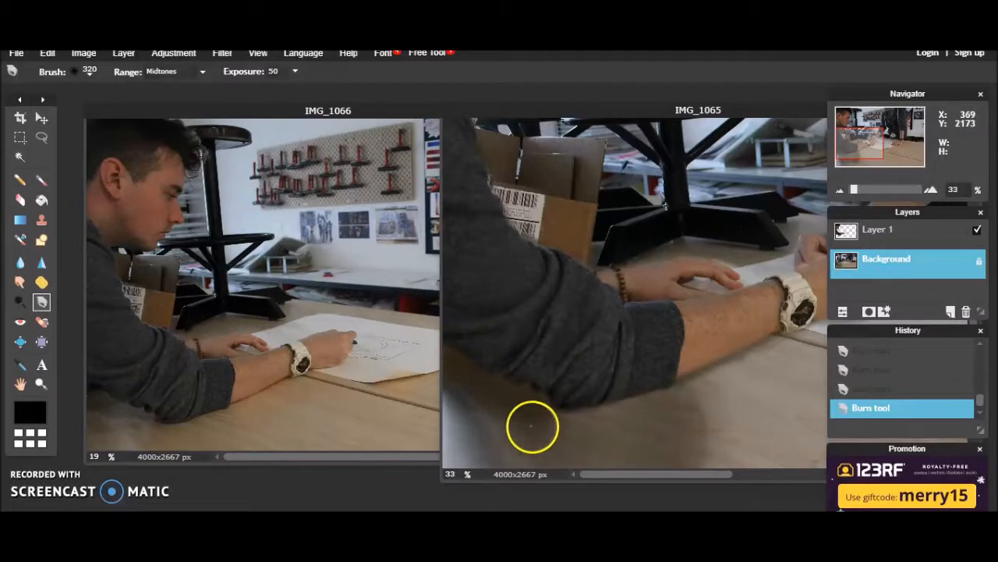
pyautogui.moveTo(586, 107); pyautogui.dragTo(379, 100)
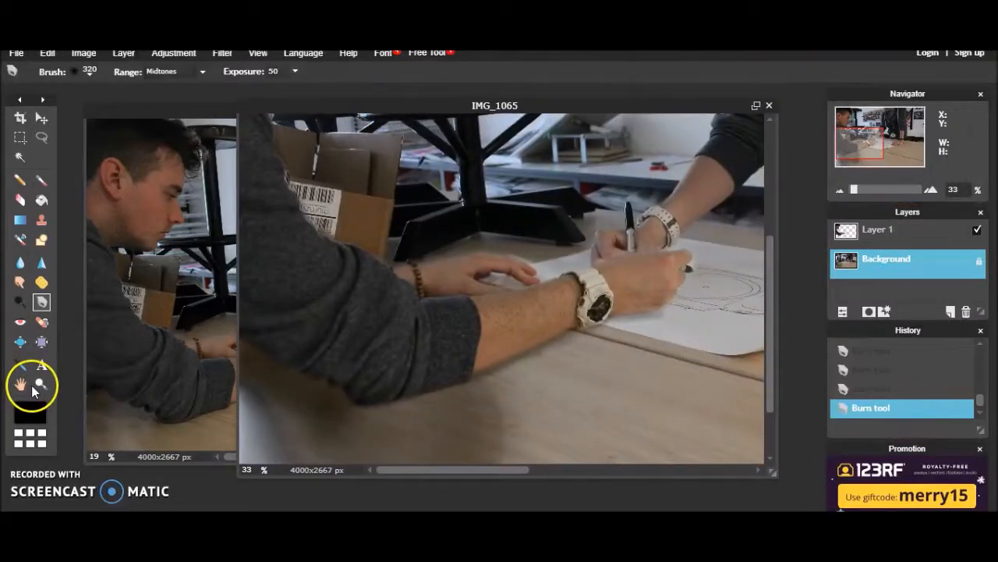
pyautogui.click(258, 53)
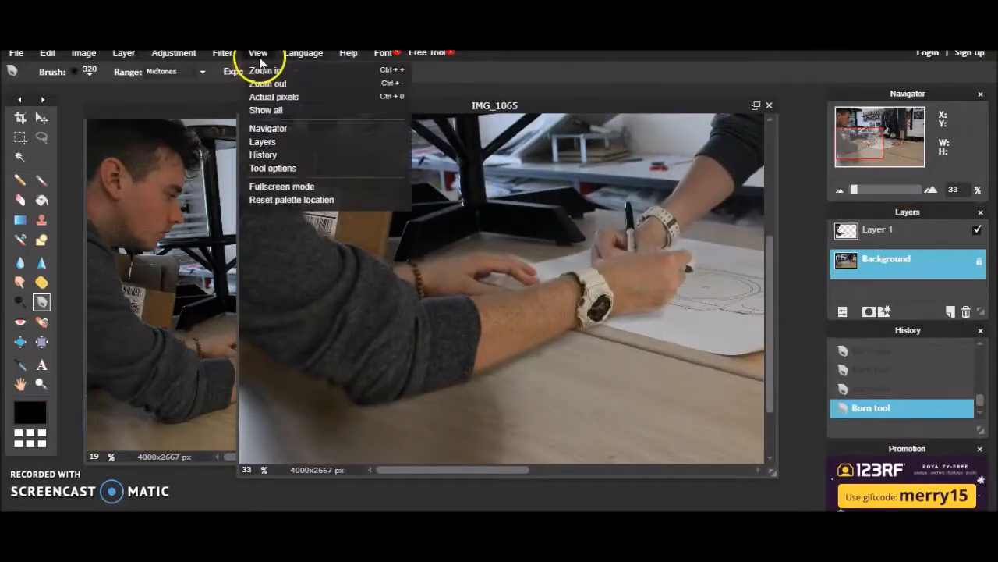
pyautogui.click(269, 109)
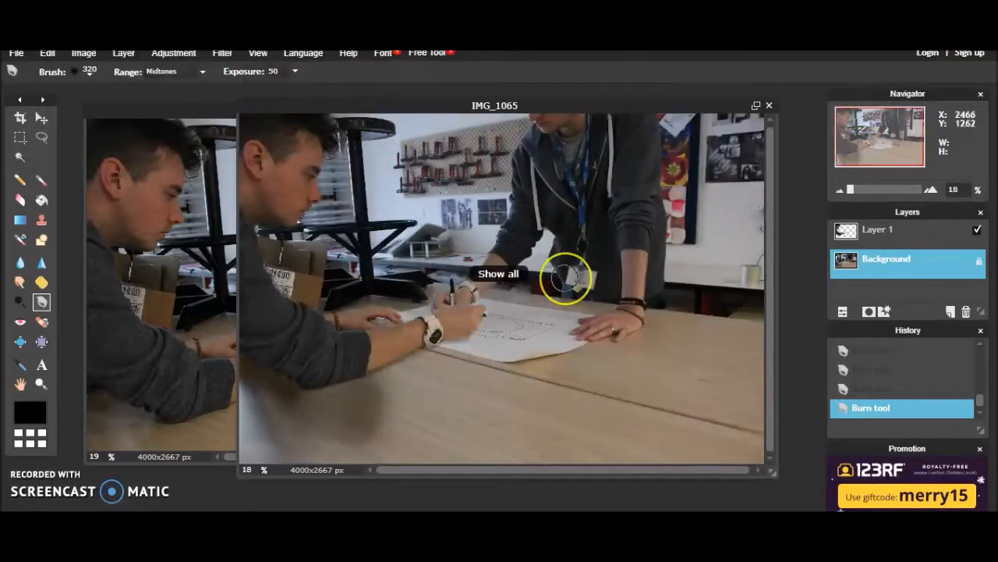